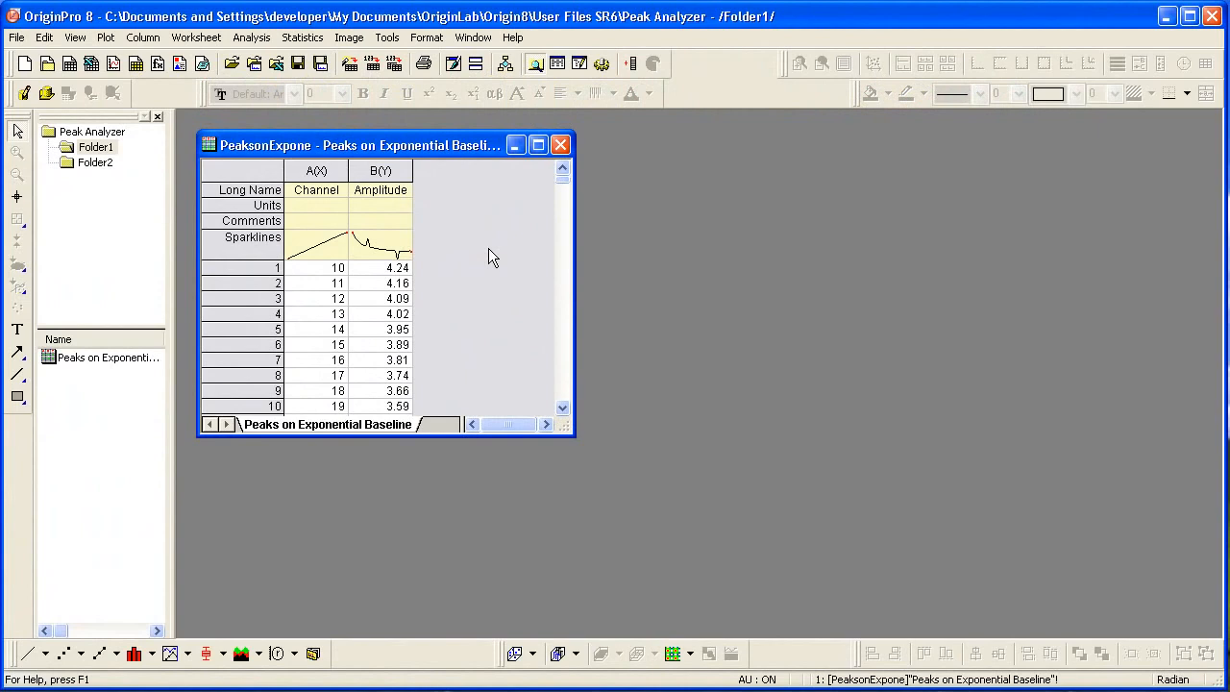
Start the Peak Analyzer on the Amplitude column, set the goal to Fit Peaks and continue to the baseline mode stage.
left_click(379, 172)
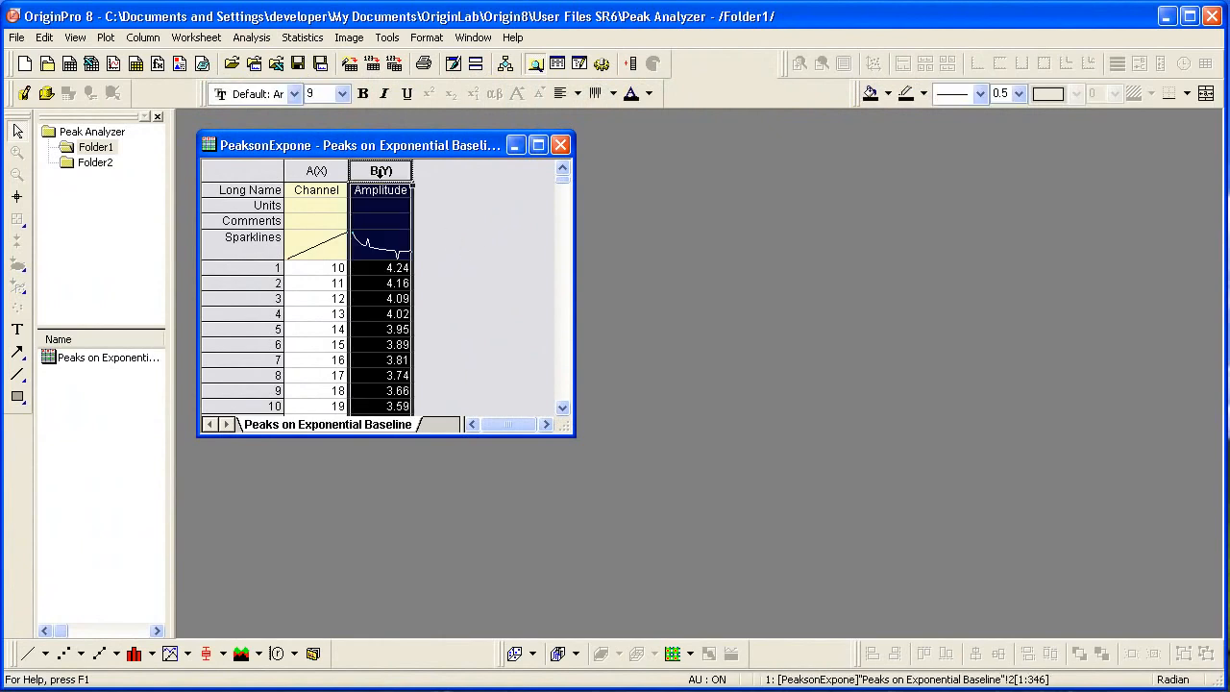
left_click(251, 38)
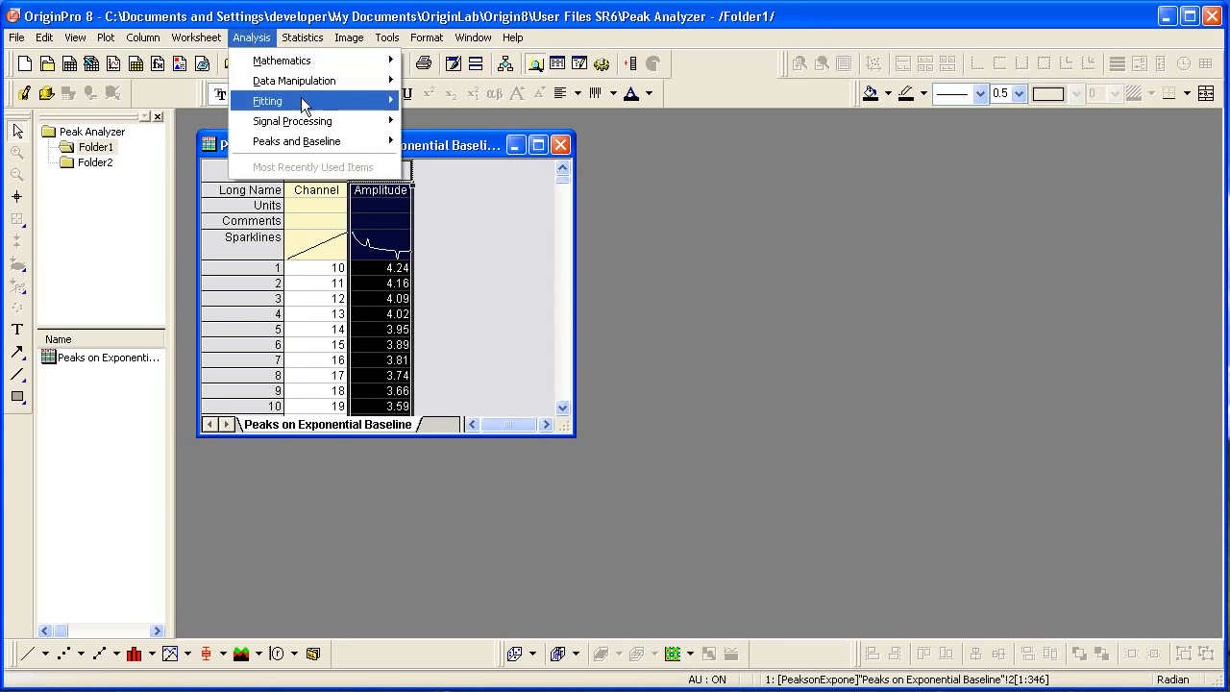
mouse_move(356, 138)
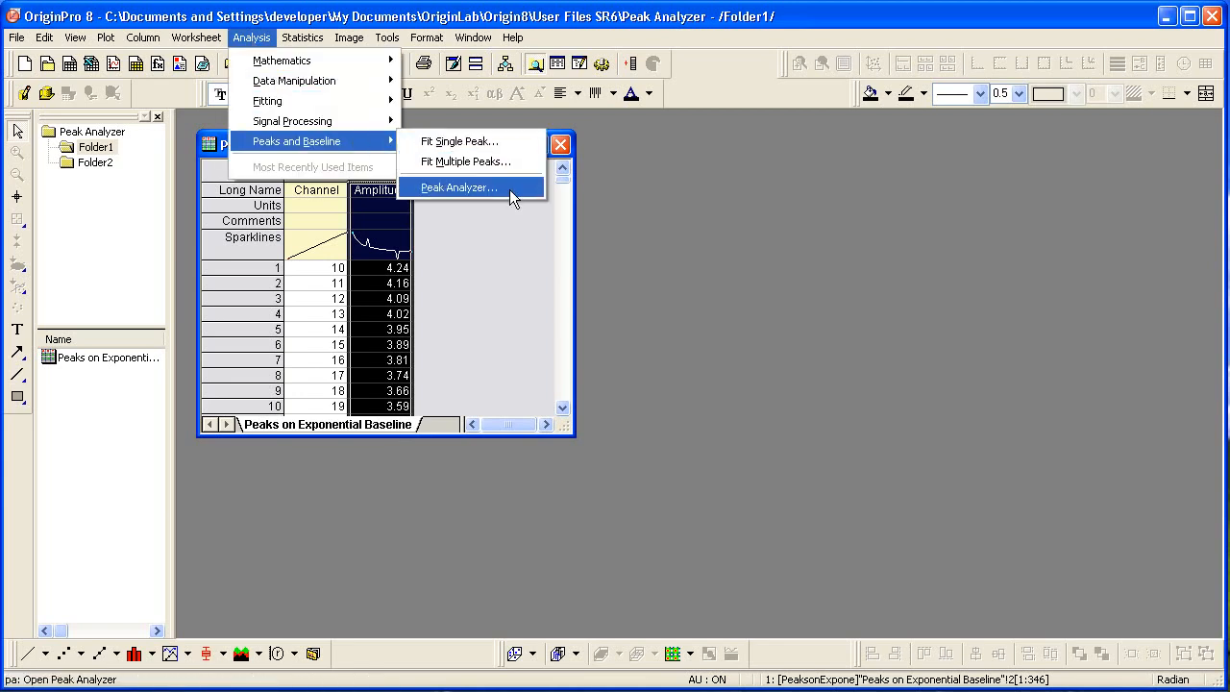
left_click(459, 187)
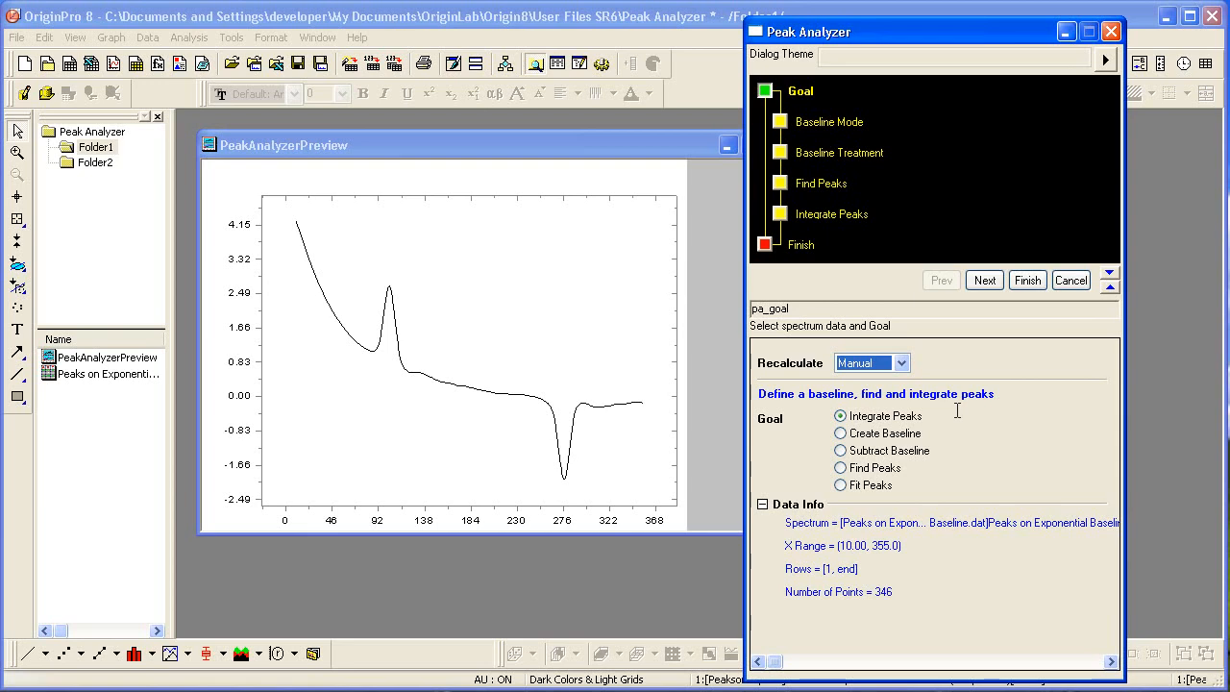
left_click(840, 487)
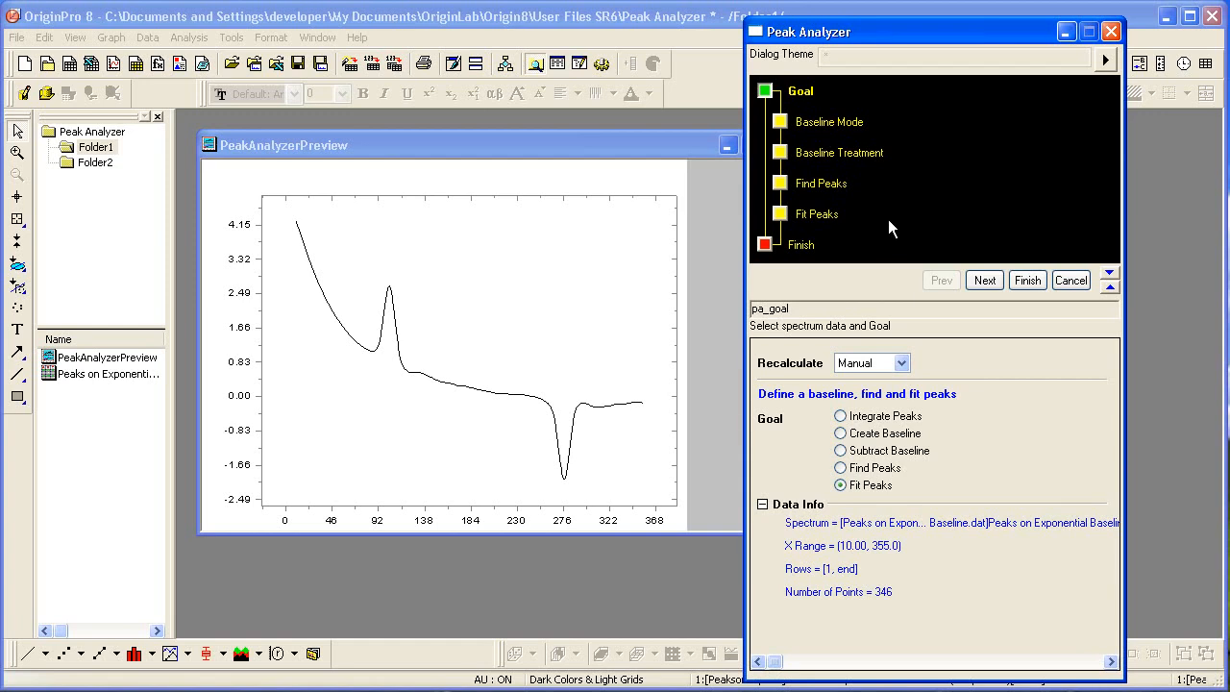
left_click(982, 280)
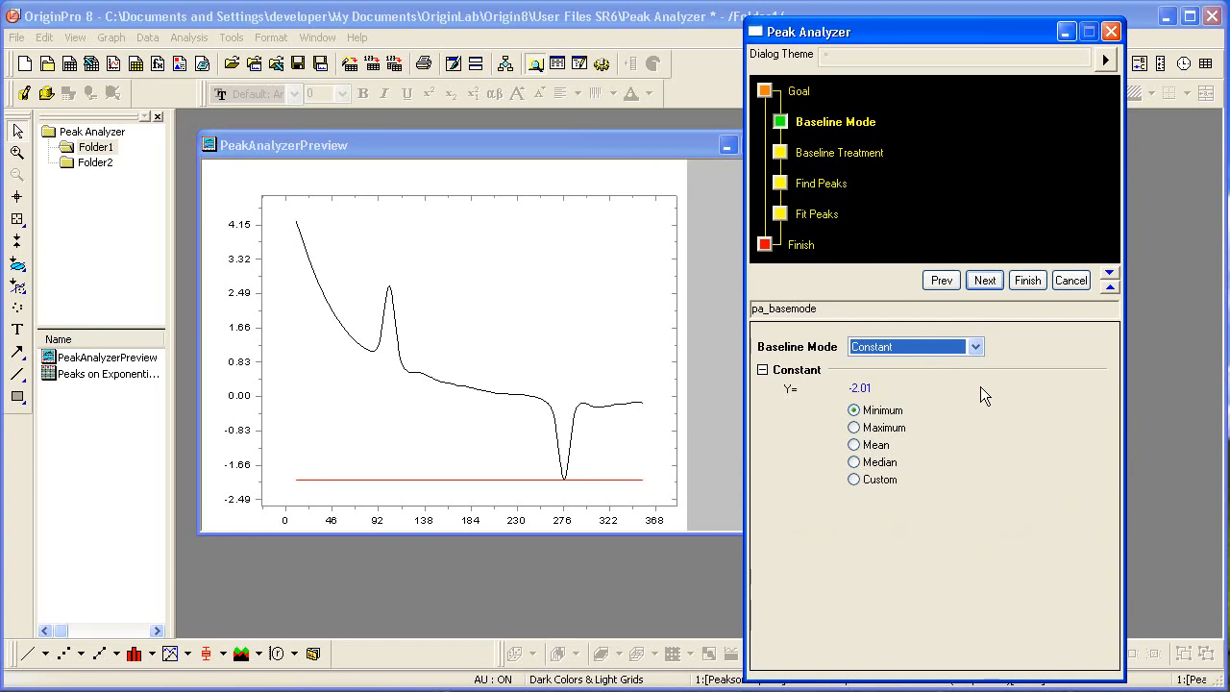
Set the baseline mode to User Defined and continue to the baseline creation stage.
left_click(975, 346)
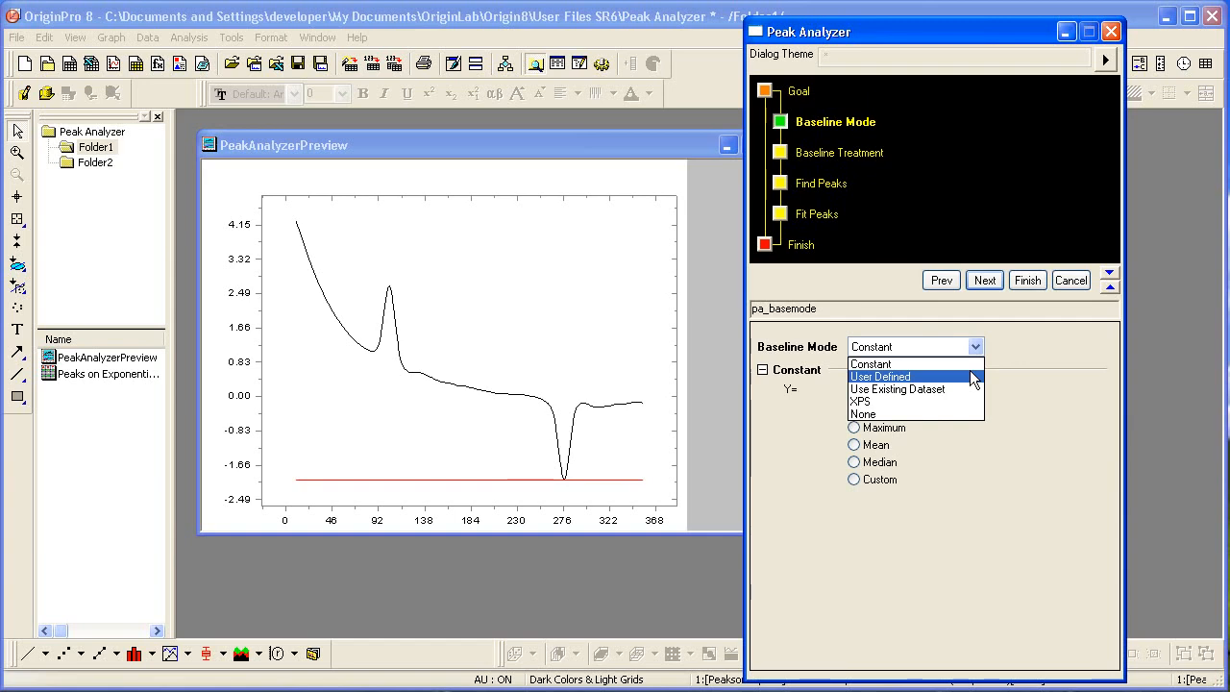
left_click(972, 378)
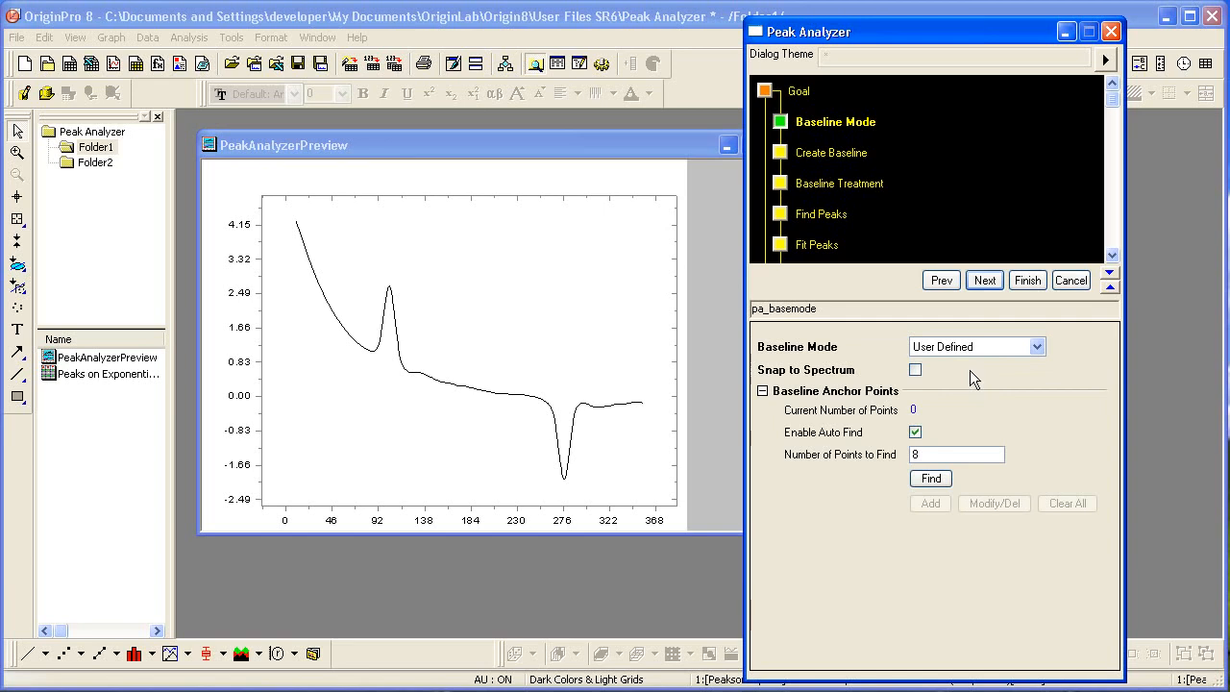
left_click(982, 280)
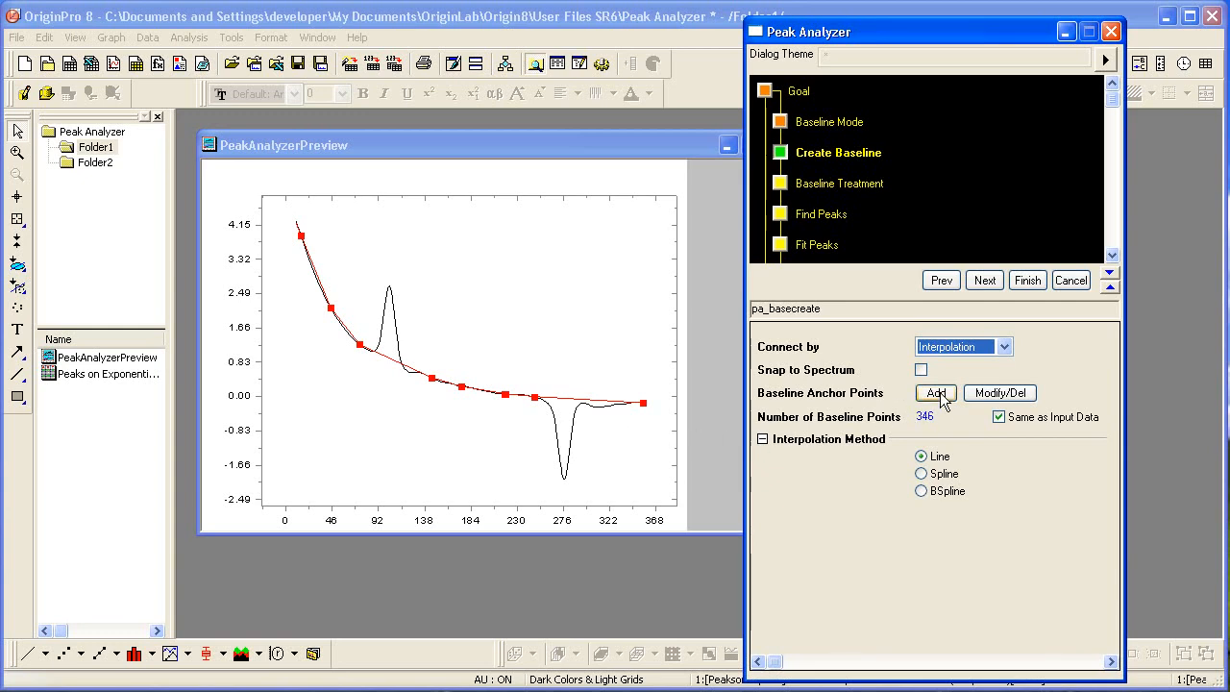
Move the baseline anchor point just before the negative peak to just past it, at about X 291.6, Y -0.18.
left_click(985, 394)
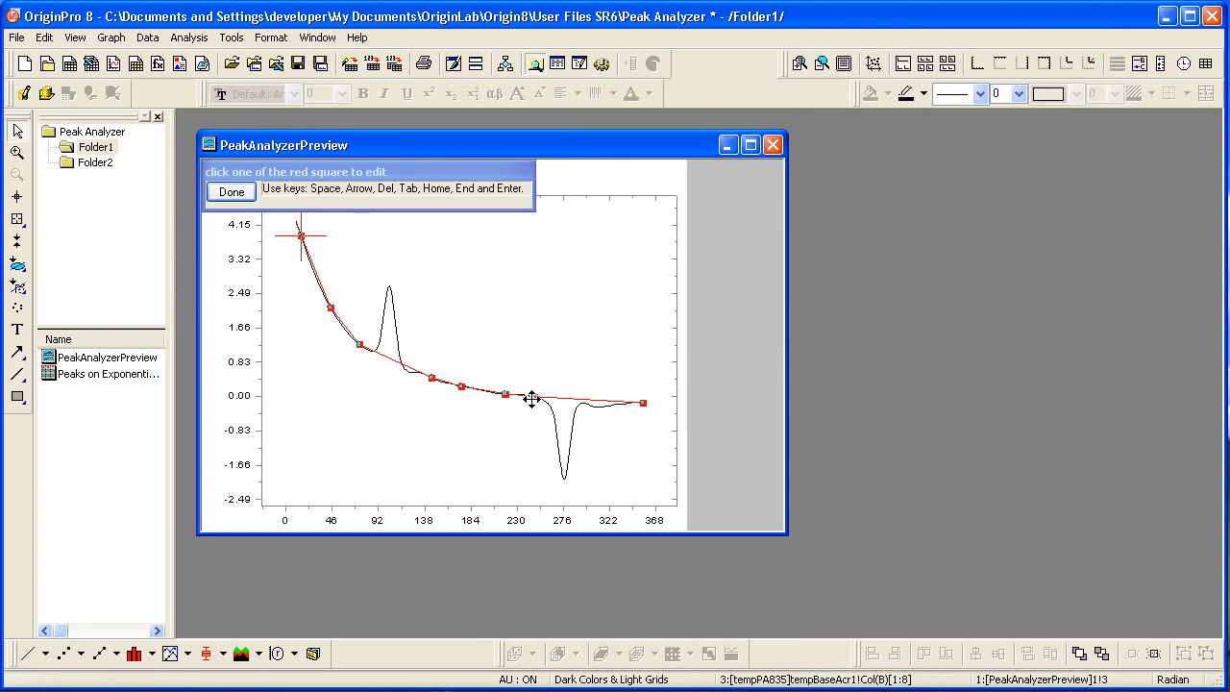
left_click_drag(555, 399, 579, 403)
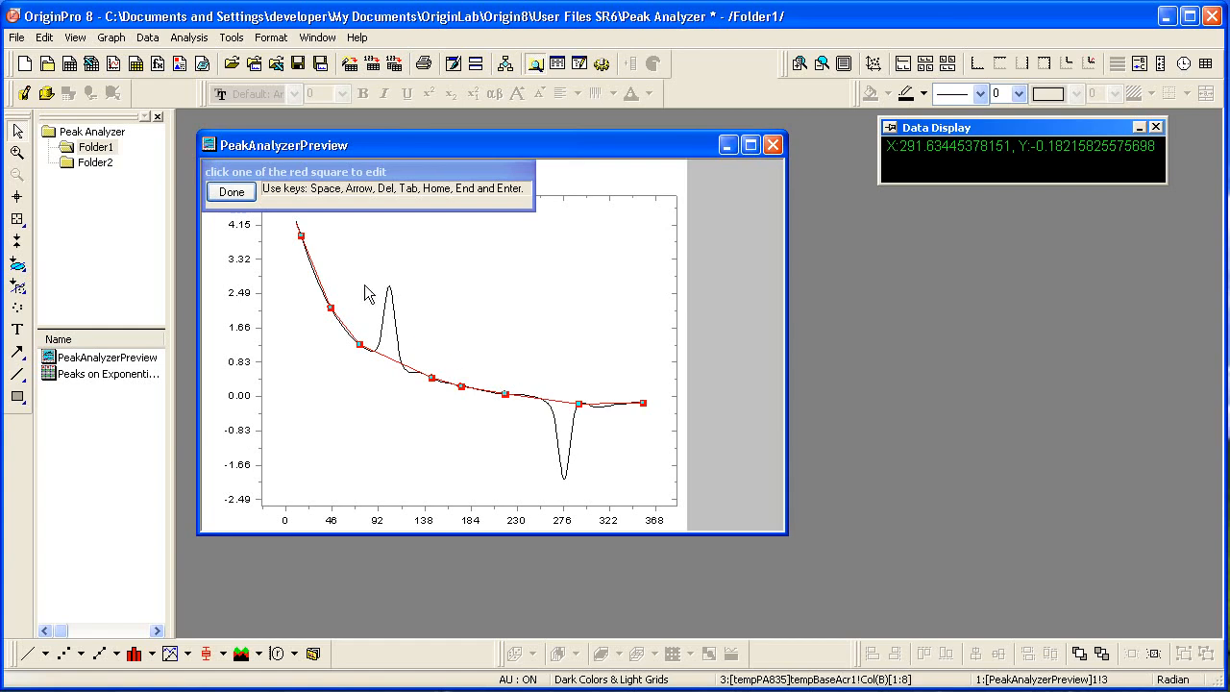
left_click(232, 191)
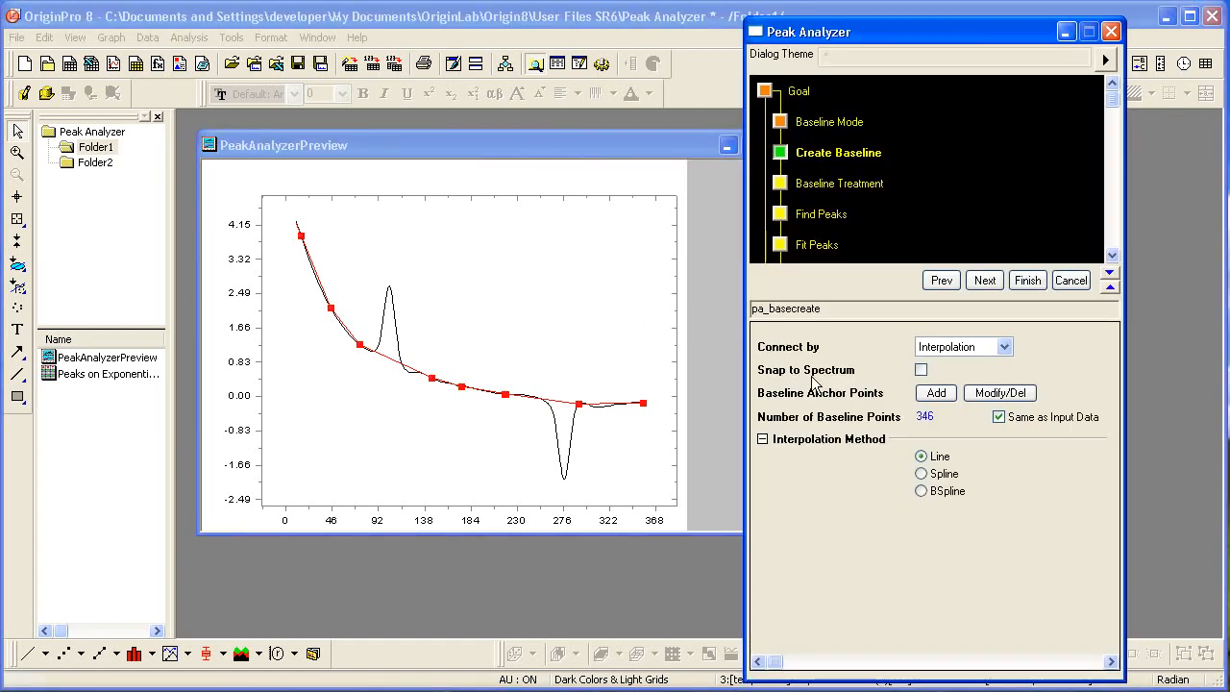
Snap the anchor points to the spectrum, connect them by fitting with the ExpDec2 function, and continue to baseline treatment.
left_click(920, 371)
left_click(1004, 347)
left_click(999, 371)
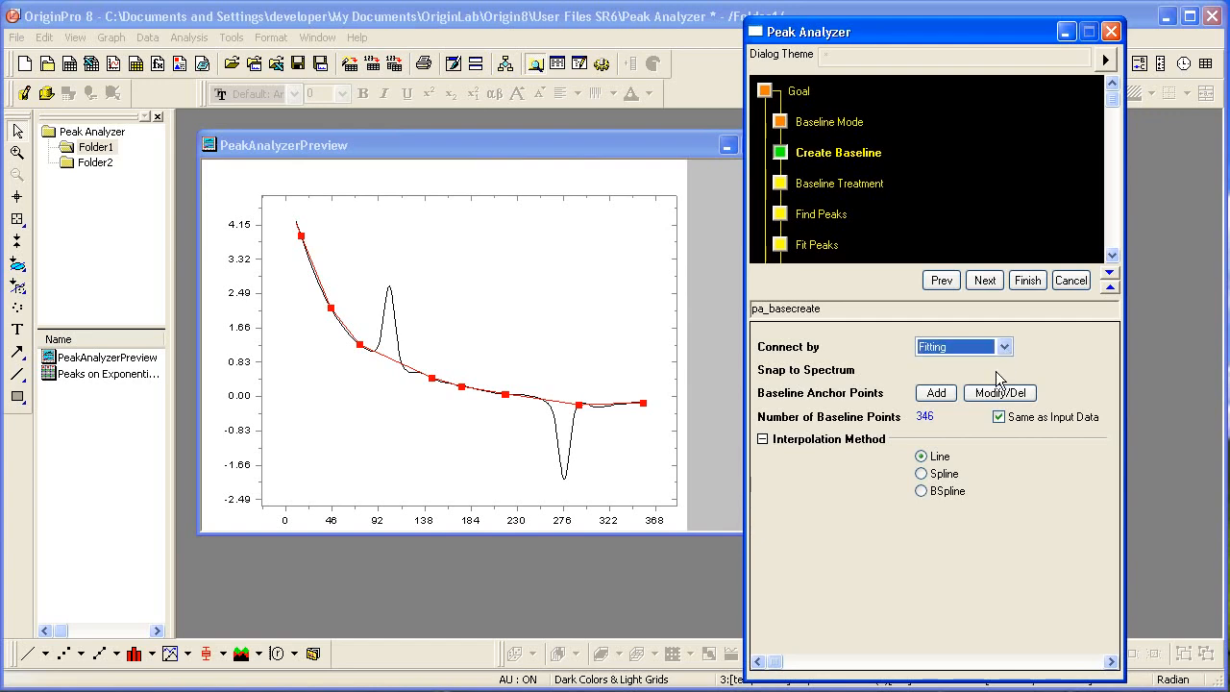
left_click(1013, 460)
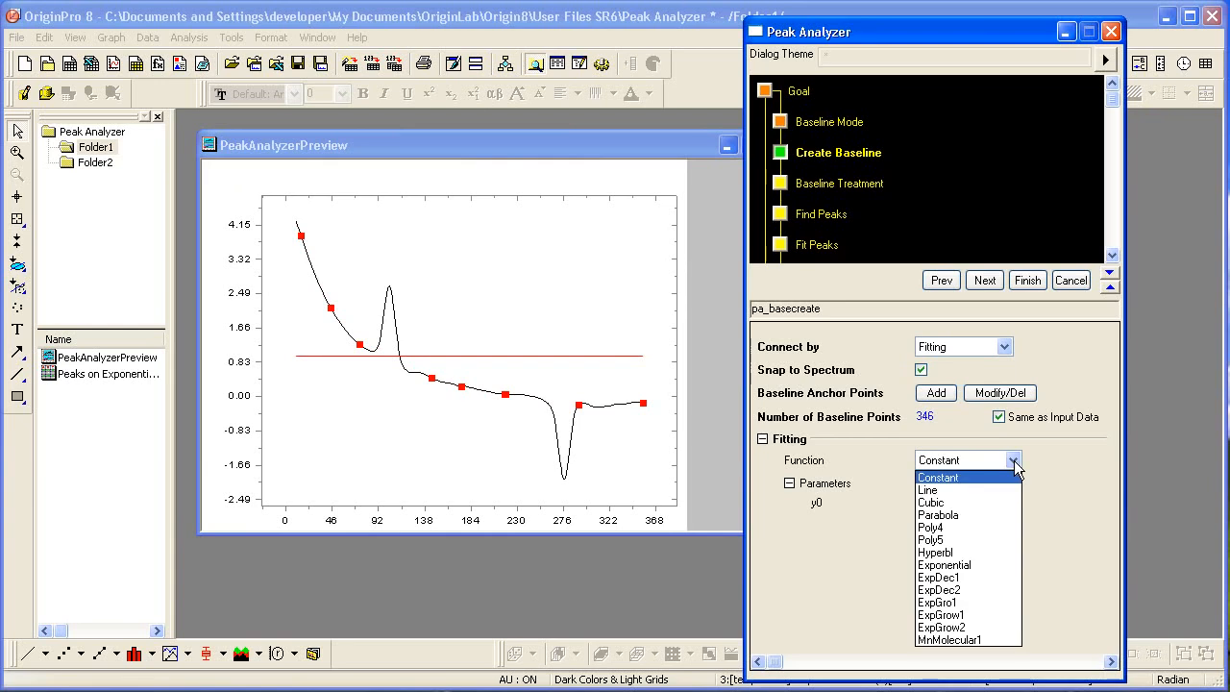
left_click(999, 579)
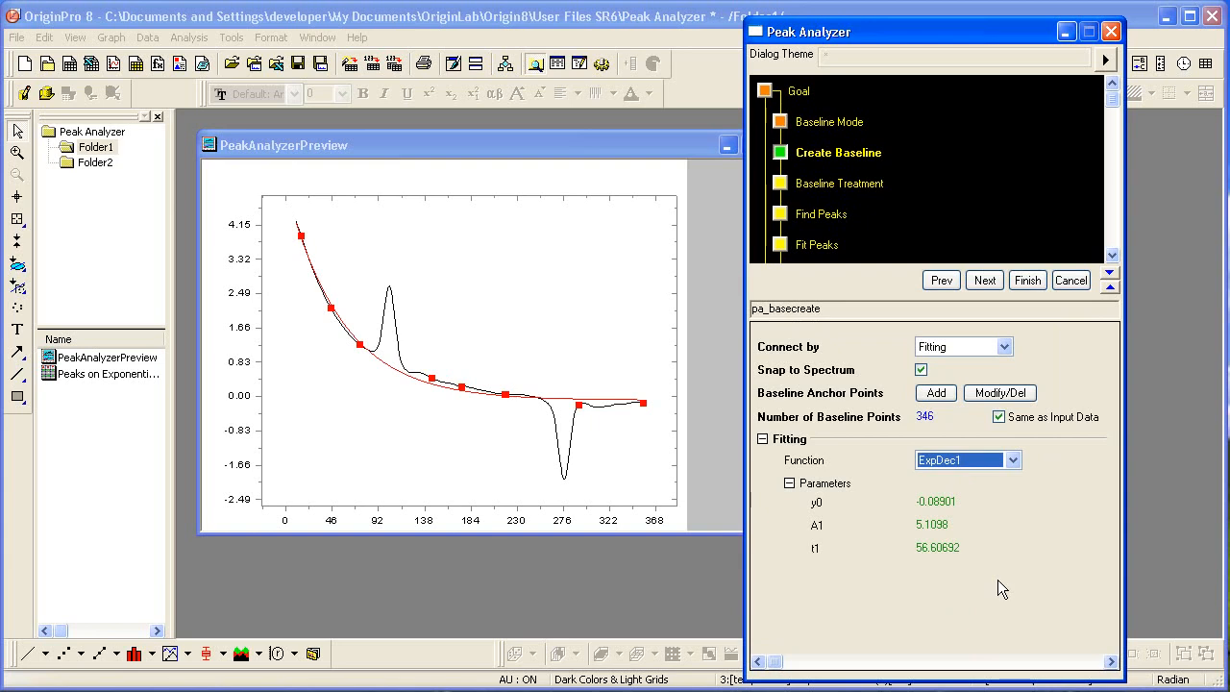
left_click(1014, 460)
left_click(1000, 590)
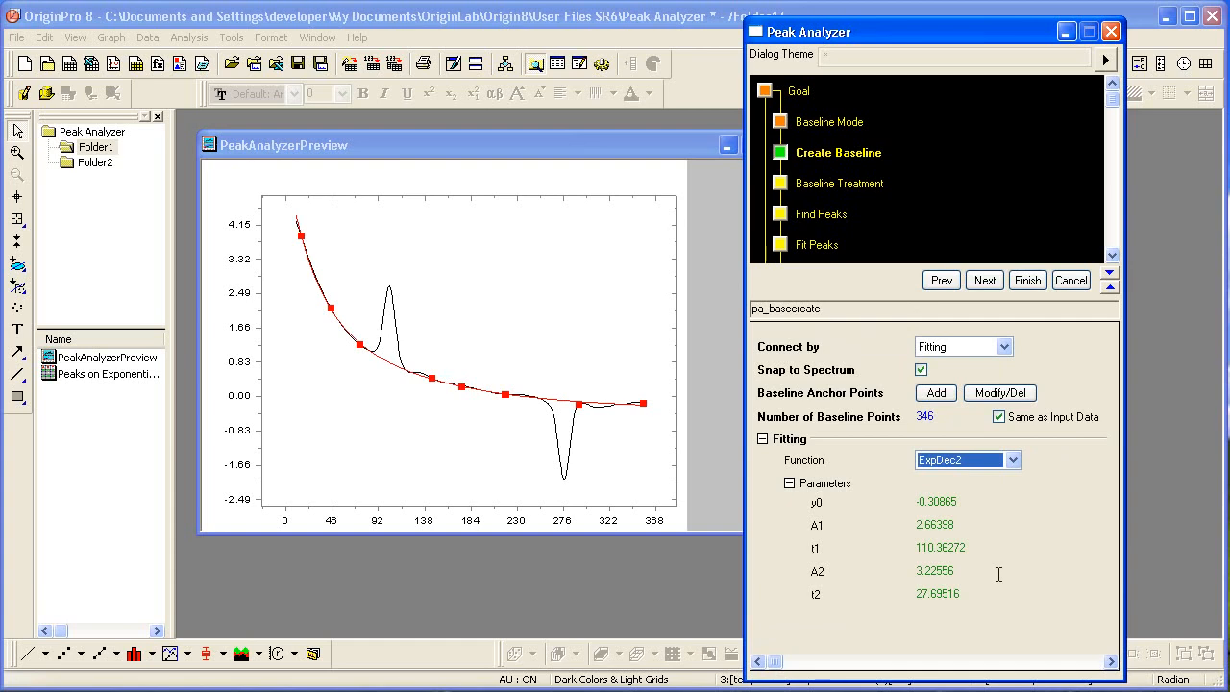
left_click(985, 281)
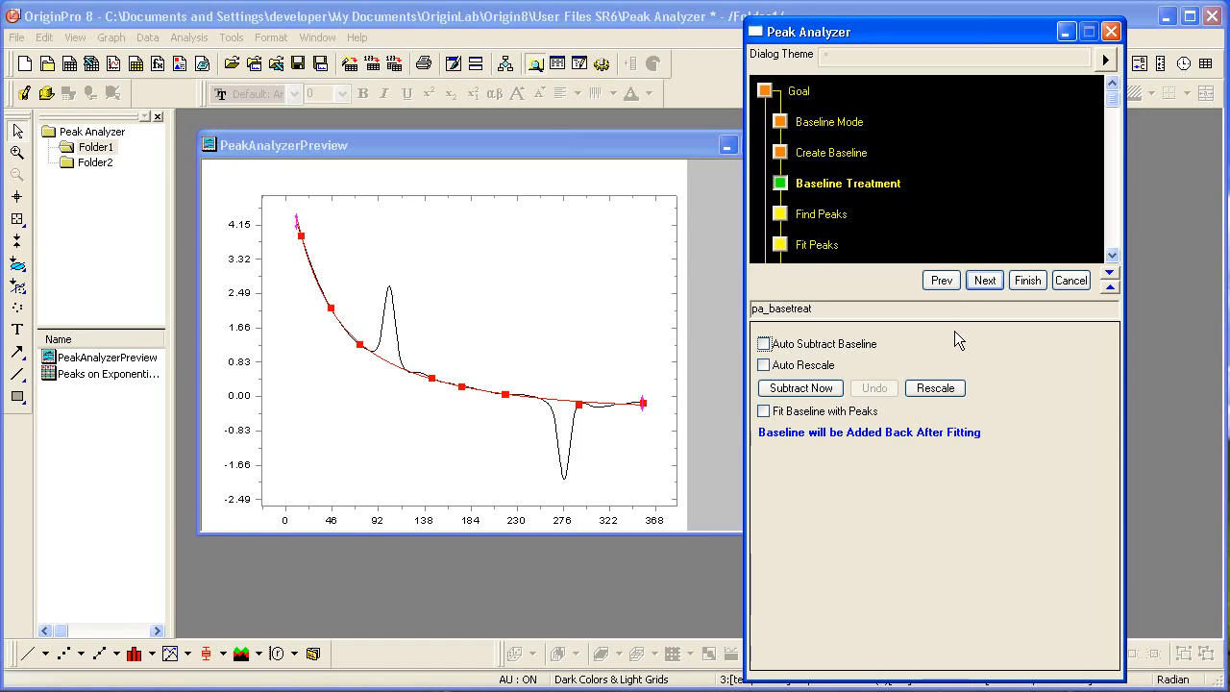
Enable automatic baseline subtraction and automatic rescaling, and continue to the Find Peaks stage.
left_click(825, 352)
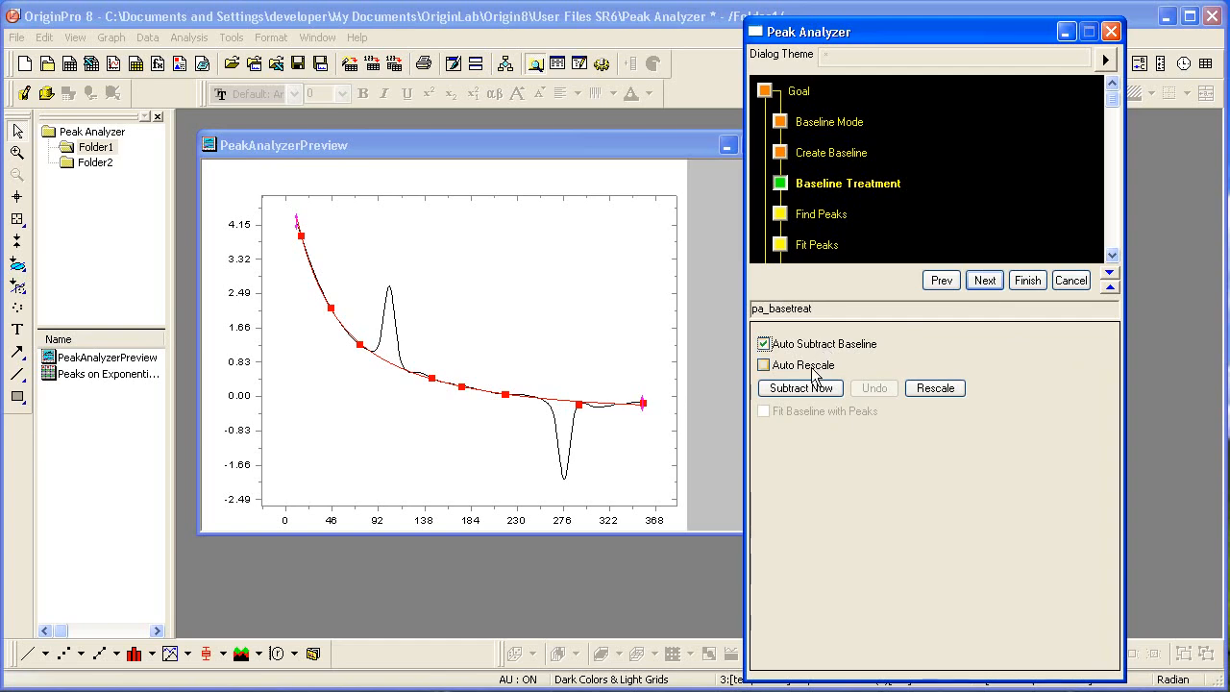
left_click(813, 373)
left_click(981, 281)
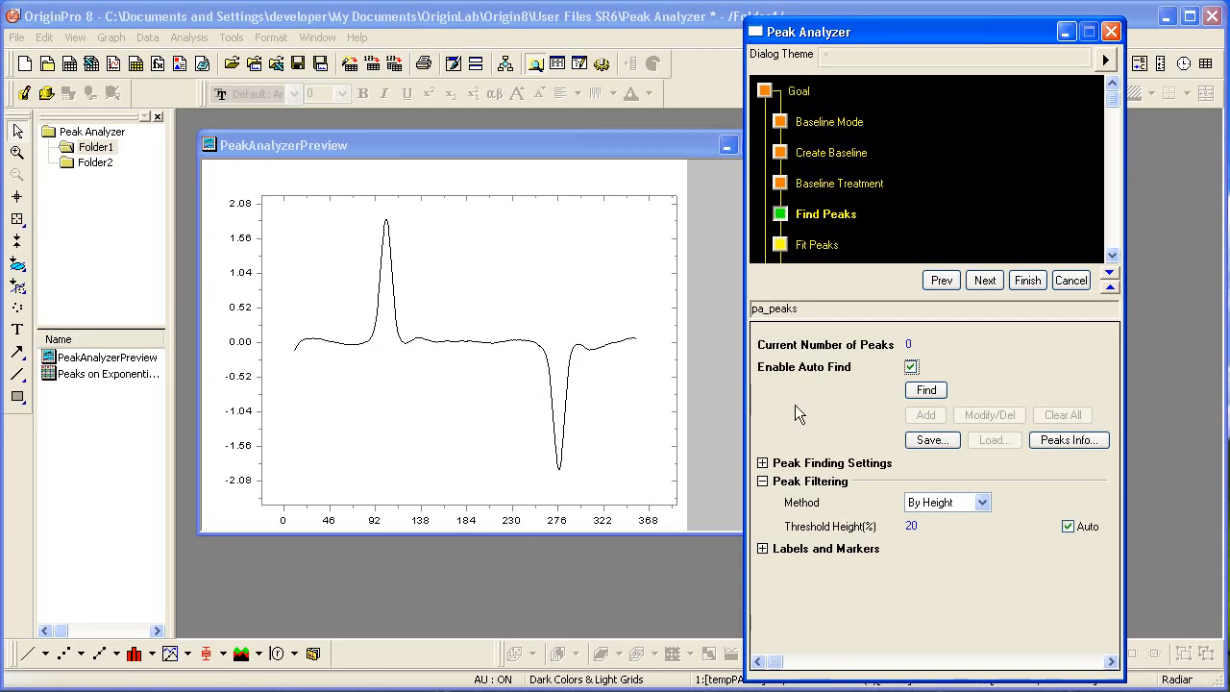
Collapse the stage overview of the Peak Analyzer, then move the dialog up and make it taller.
left_click(1110, 272)
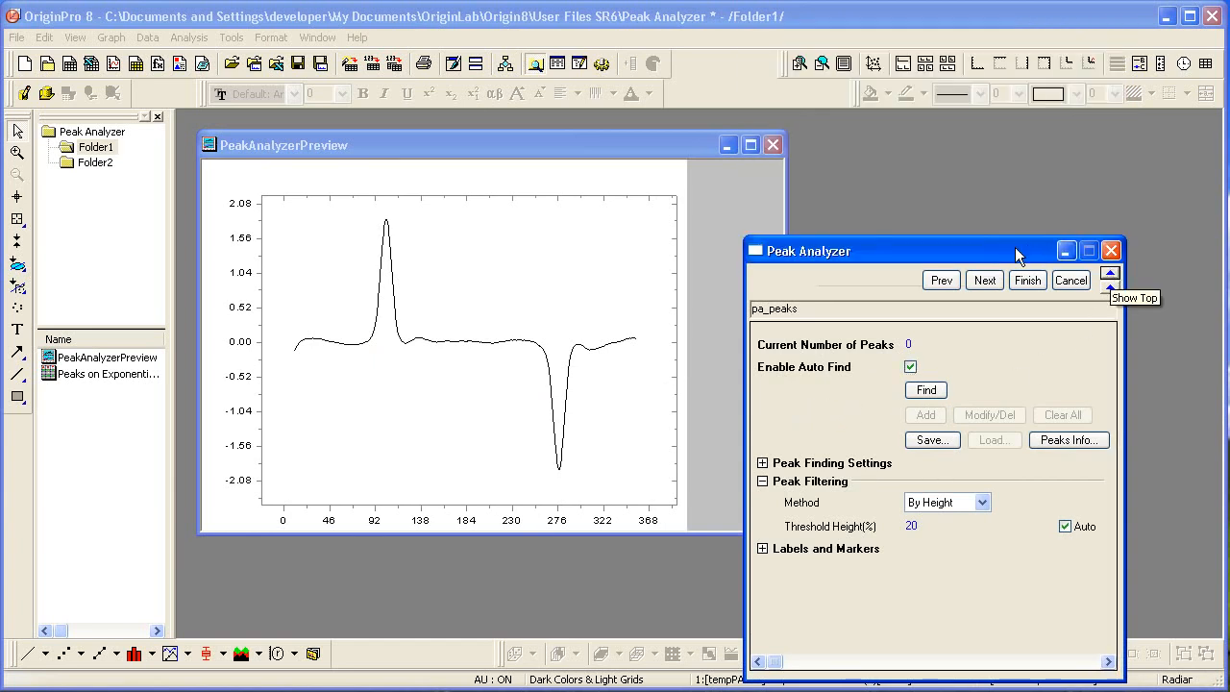
left_click_drag(1015, 253, 1021, 97)
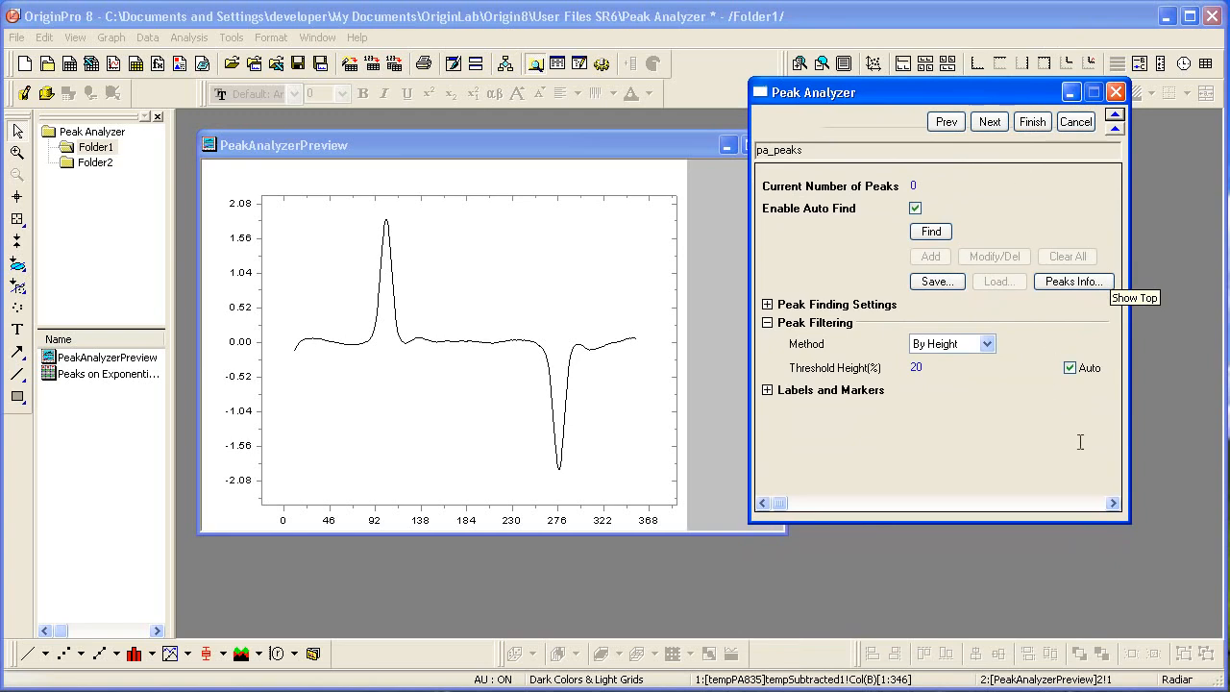
left_click_drag(1089, 521, 1089, 621)
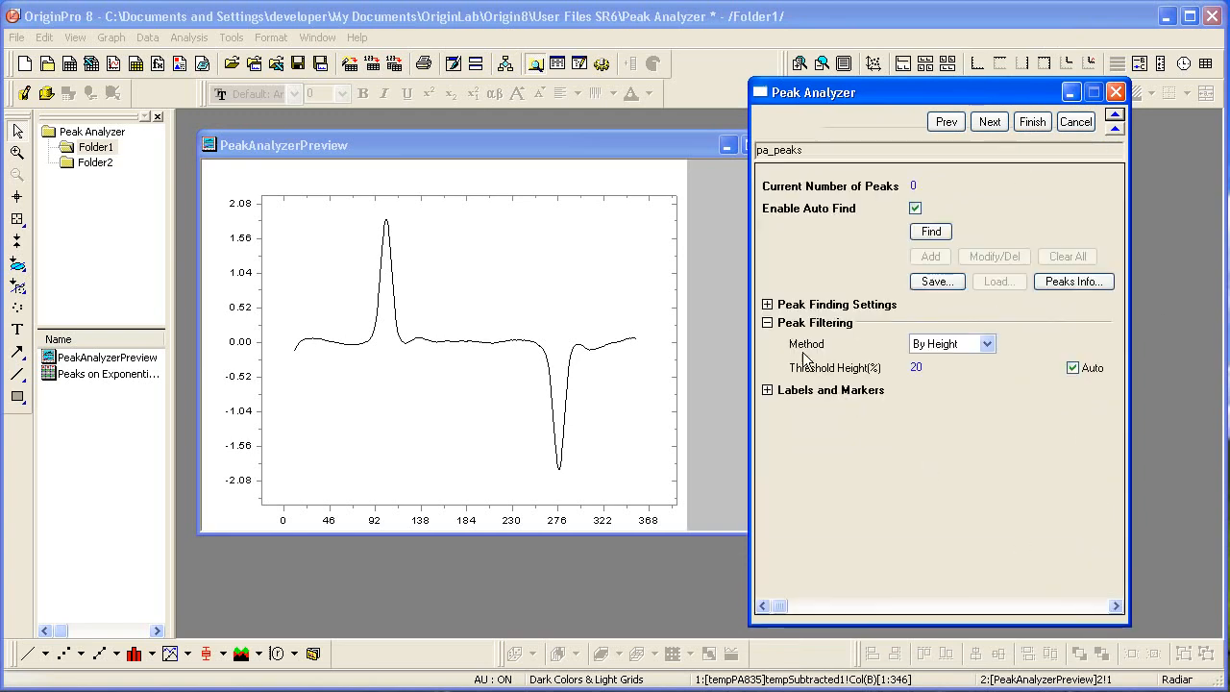
Expand the peak finding settings, choose the Local Maximum method, and briefly preview the second derivative before hiding it again.
left_click(767, 305)
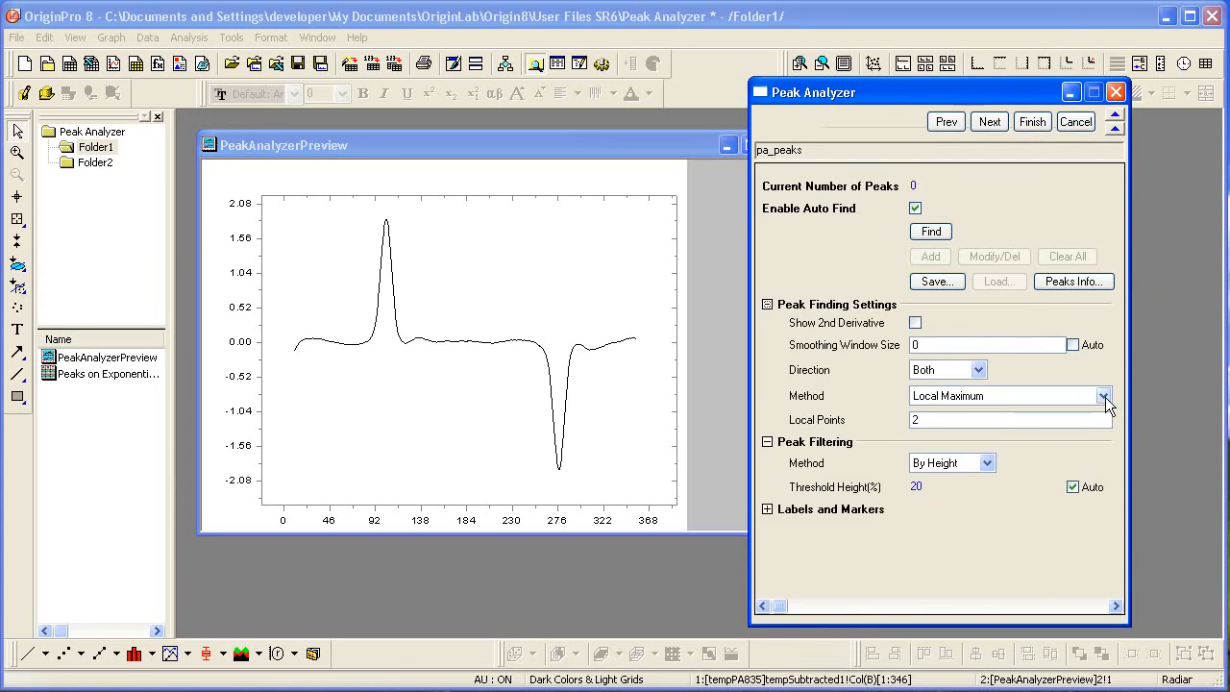
left_click(1104, 396)
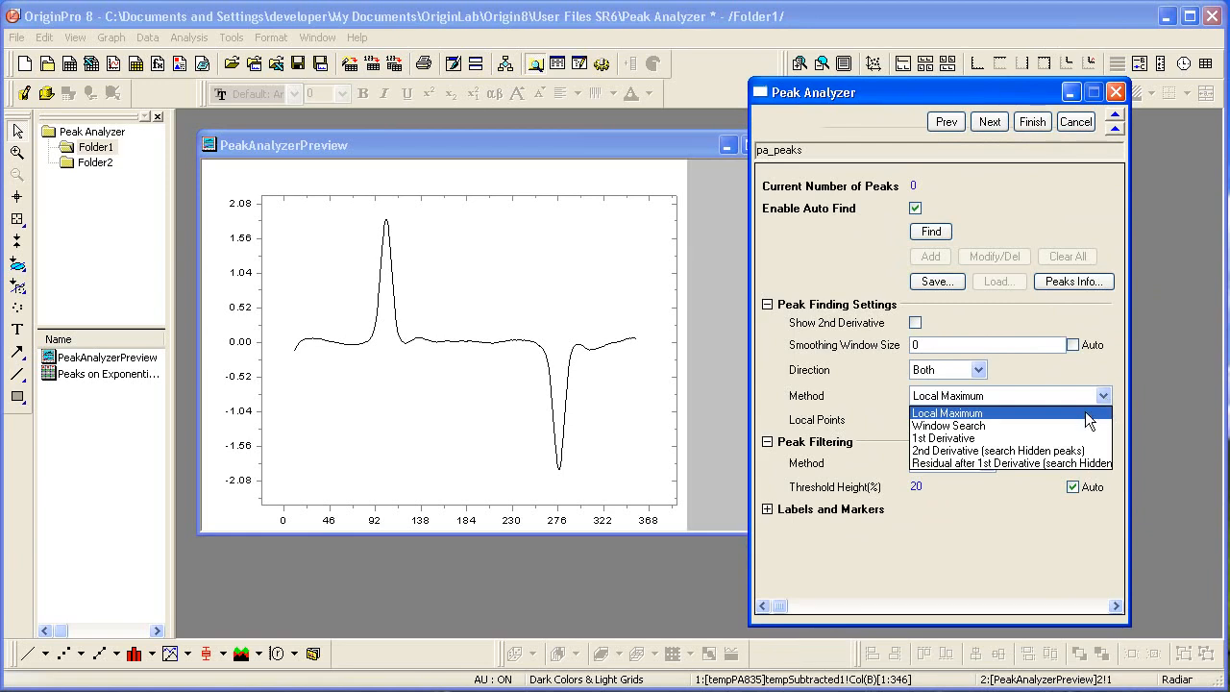
left_click(1086, 413)
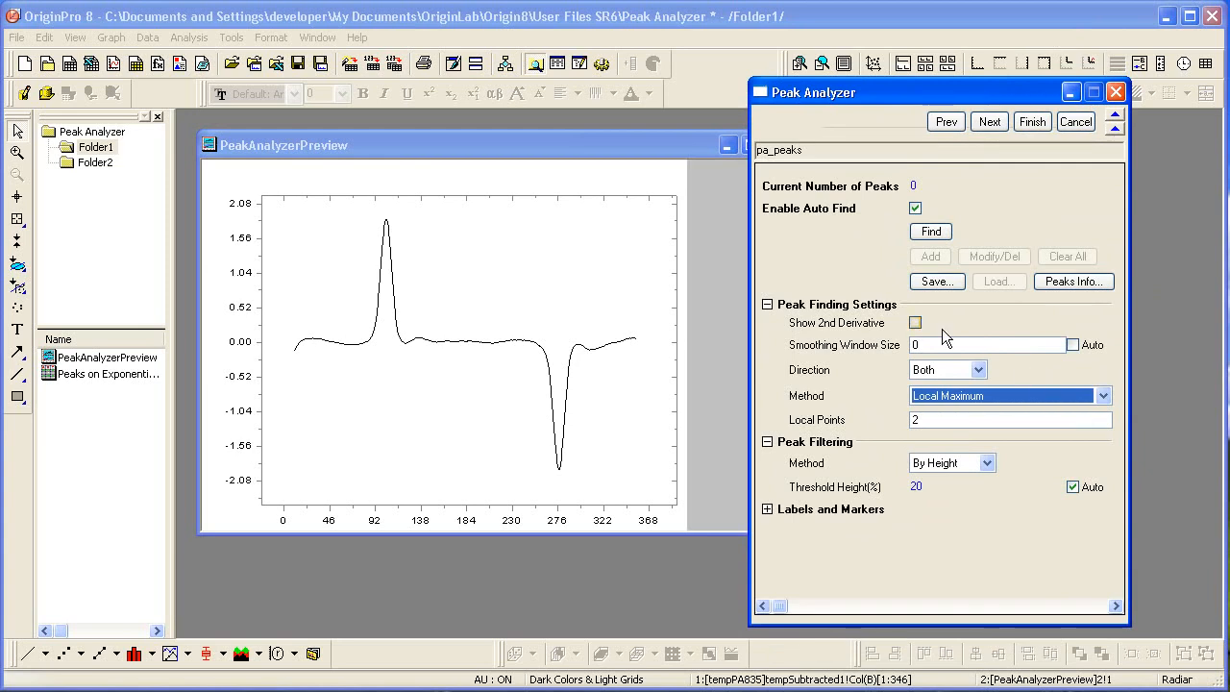
left_click(916, 324)
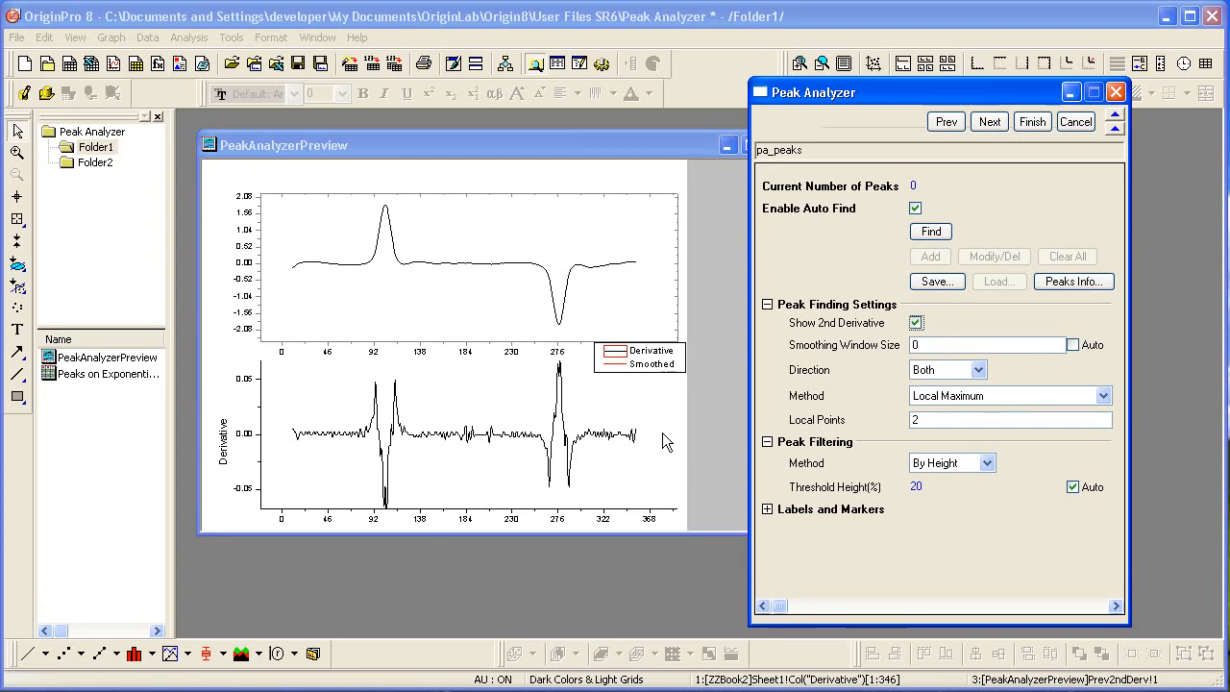
left_click(917, 324)
Find the peaks in the baseline-subtracted curve, restore the stage overview and continue to the Fit Peaks stage.
left_click(929, 234)
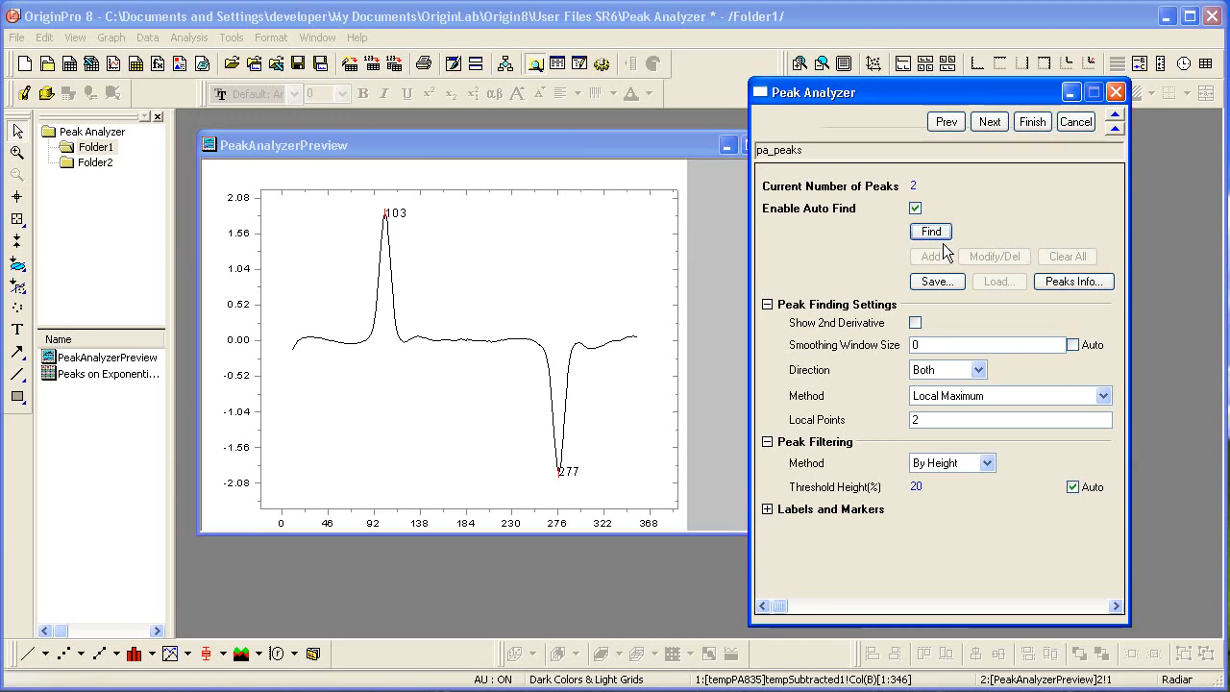
left_click(1115, 115)
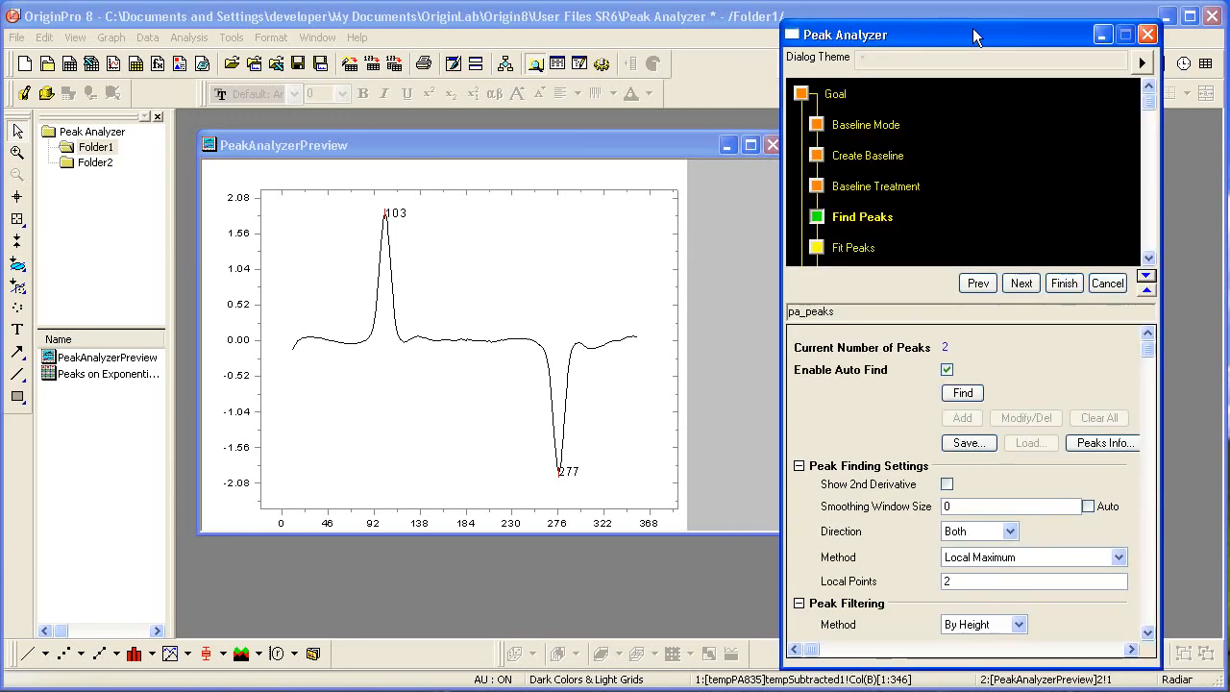
left_click(1020, 284)
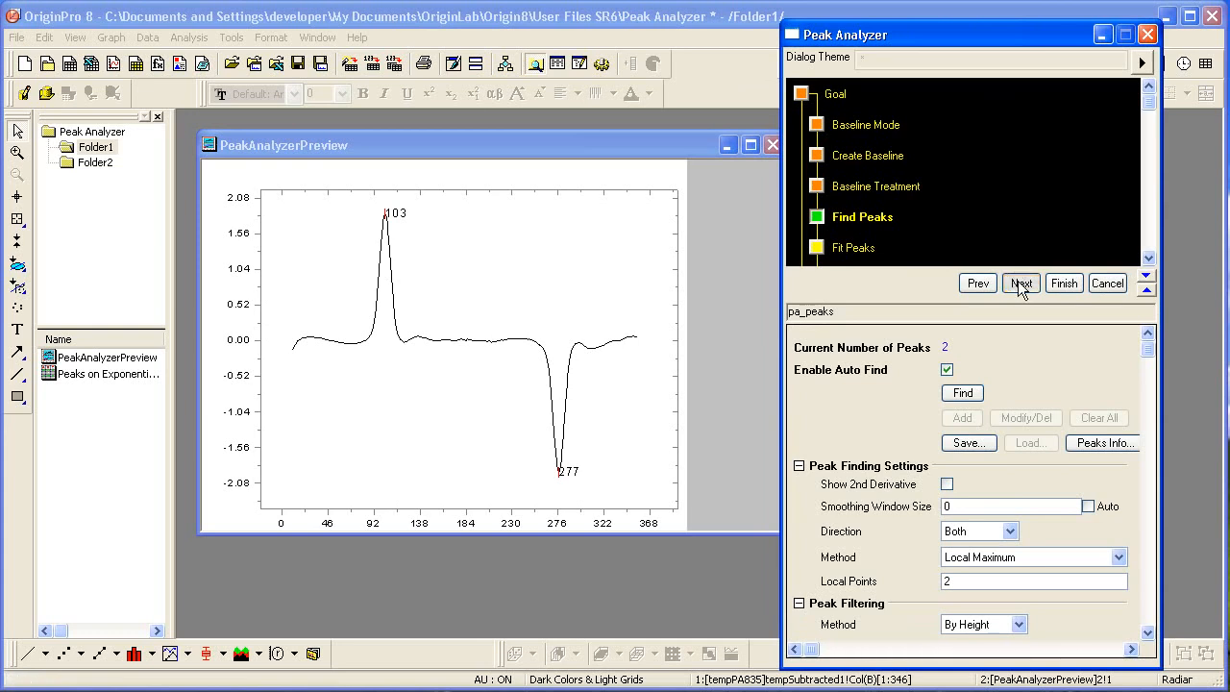
left_click(1020, 284)
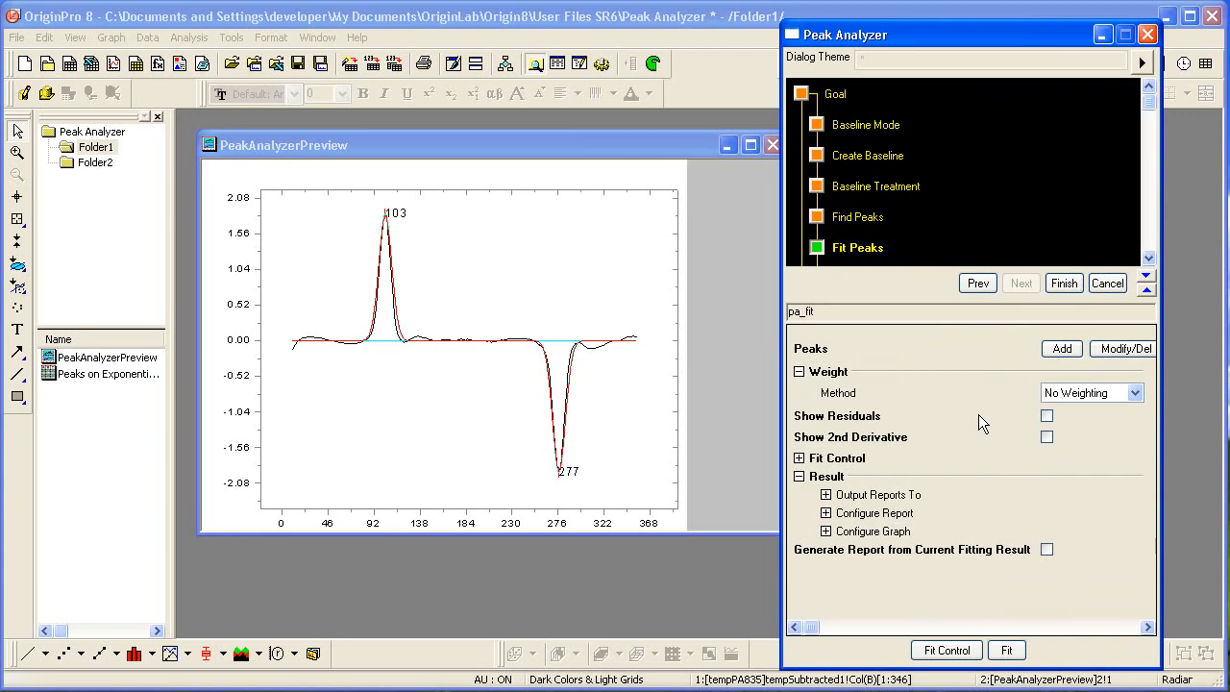
Expand the fit control settings and display the residuals in the preview graph.
left_click(798, 458)
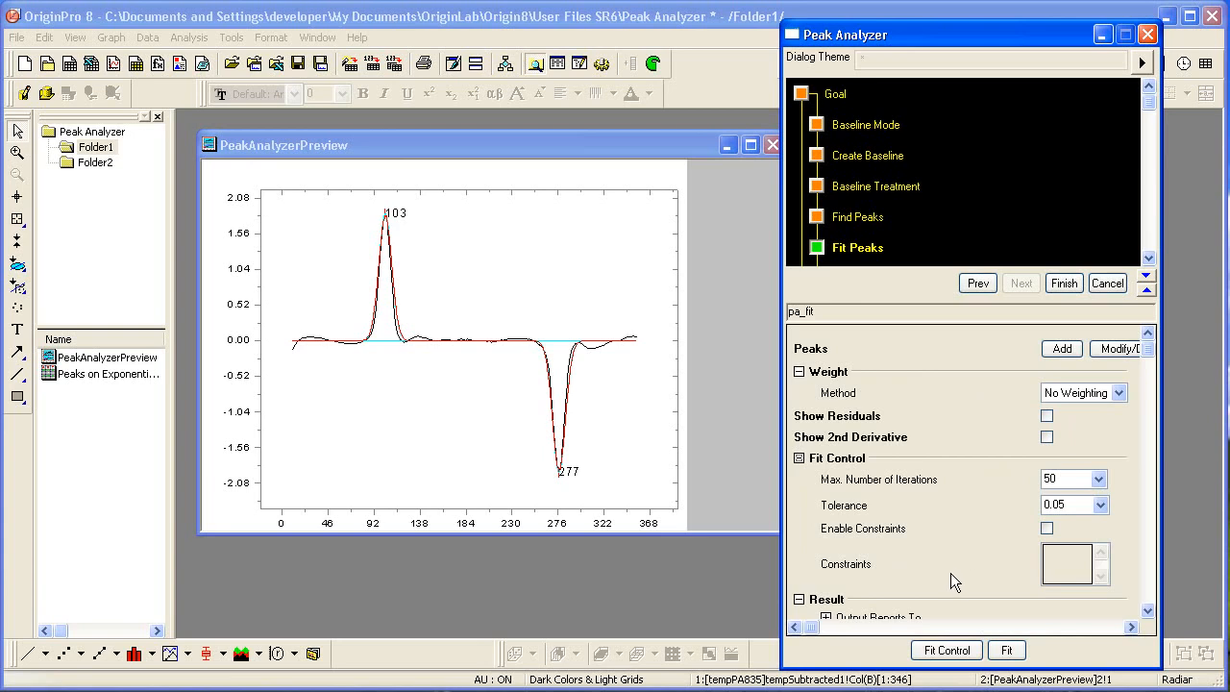
left_click(1047, 416)
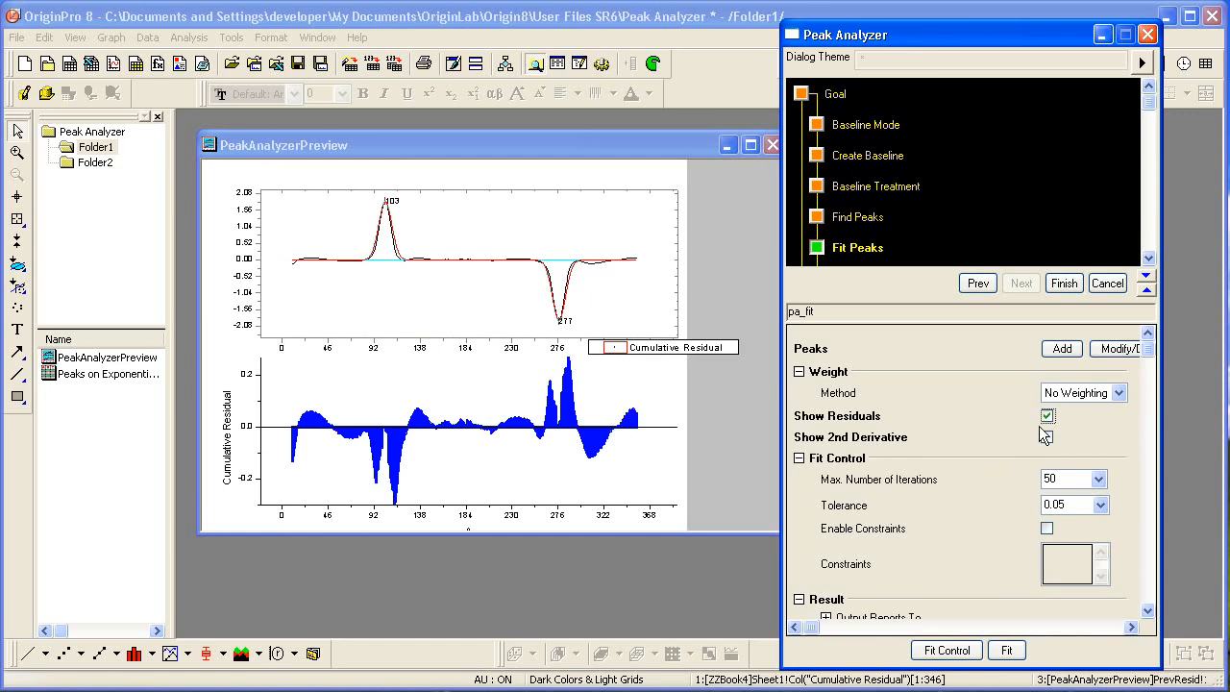
Open the peak fit parameters and review the parameter bounds, returning to the parameter list.
left_click(958, 654)
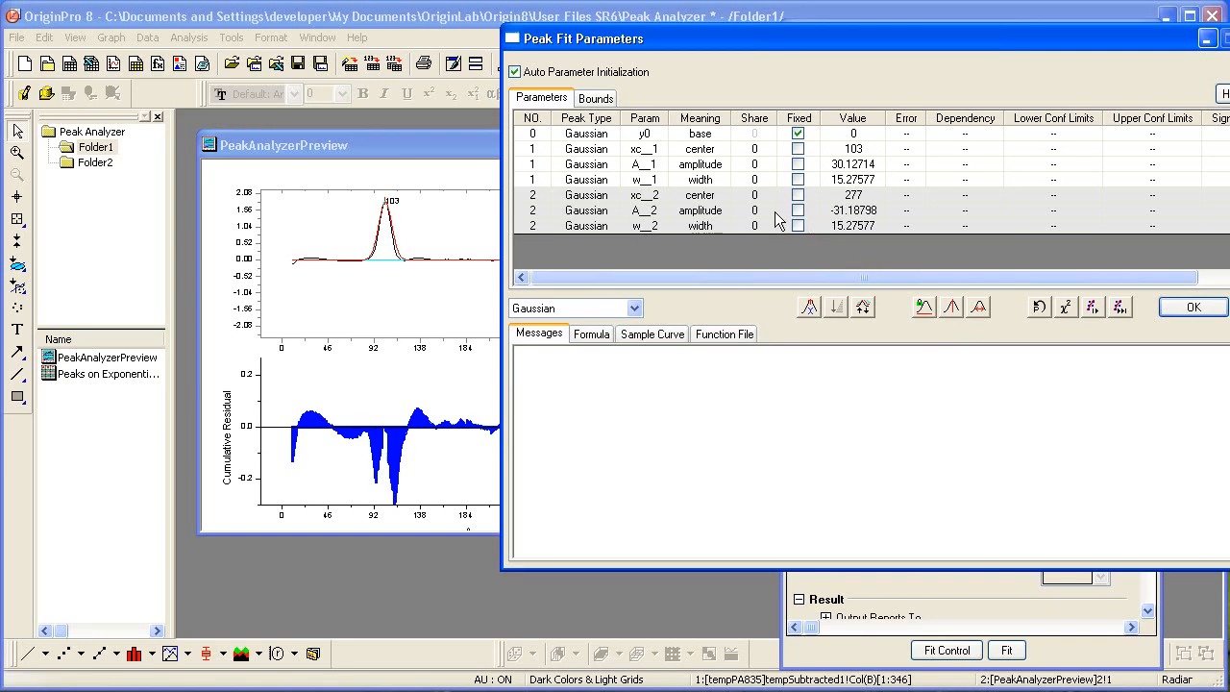
left_click(596, 99)
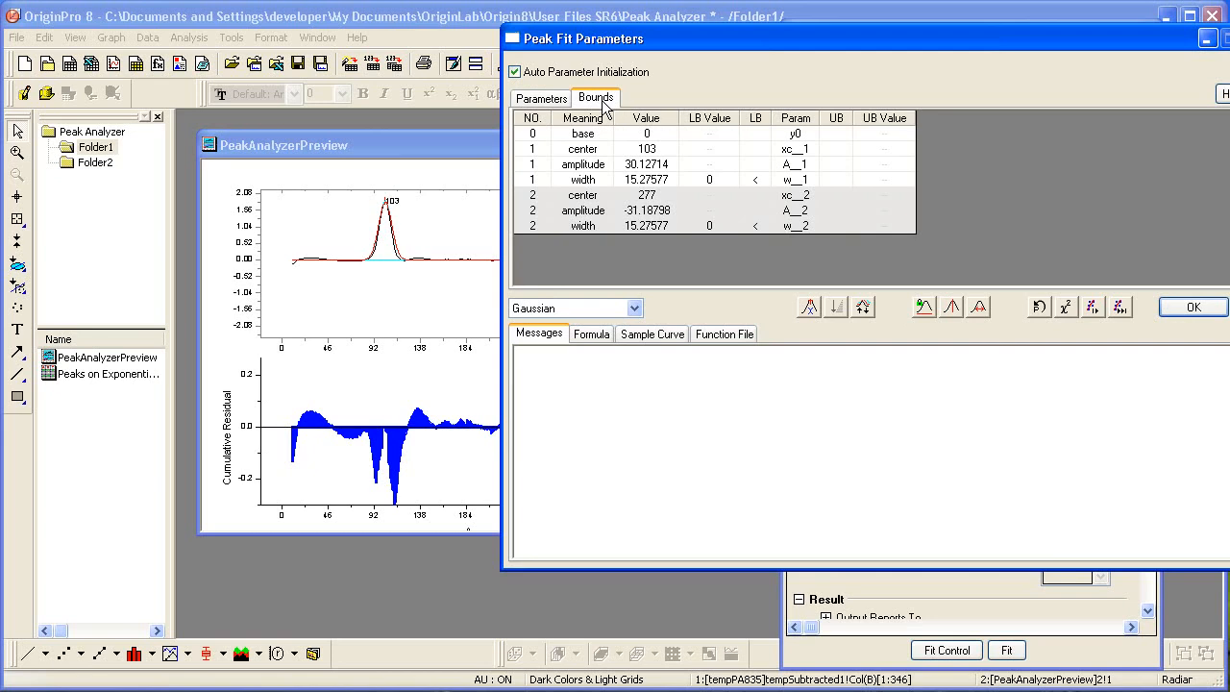
left_click(560, 102)
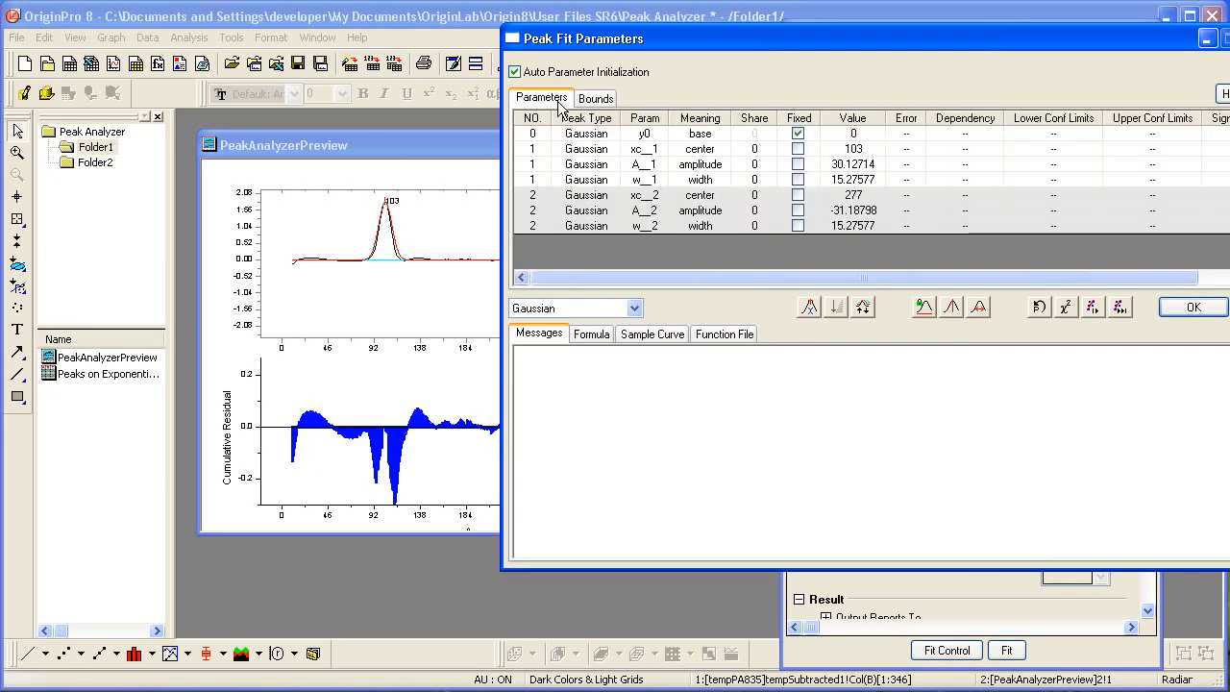
Review the available peak functions for the first peak while keeping Gaussian.
left_click(610, 151)
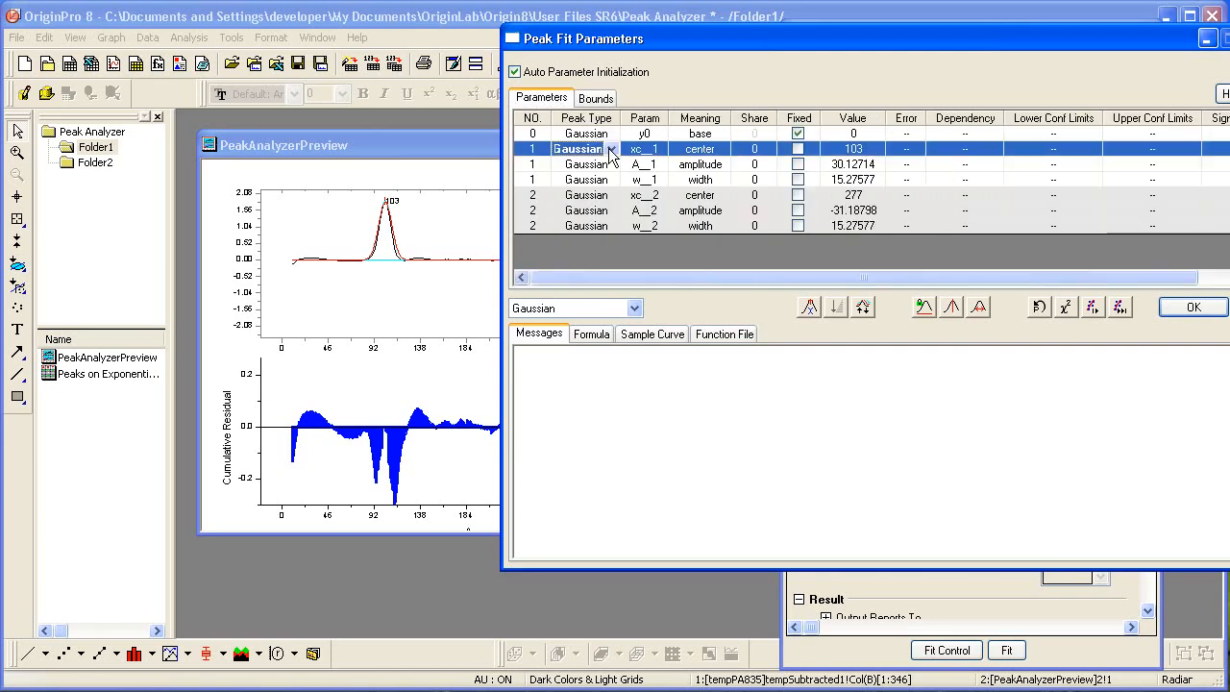
left_click(611, 151)
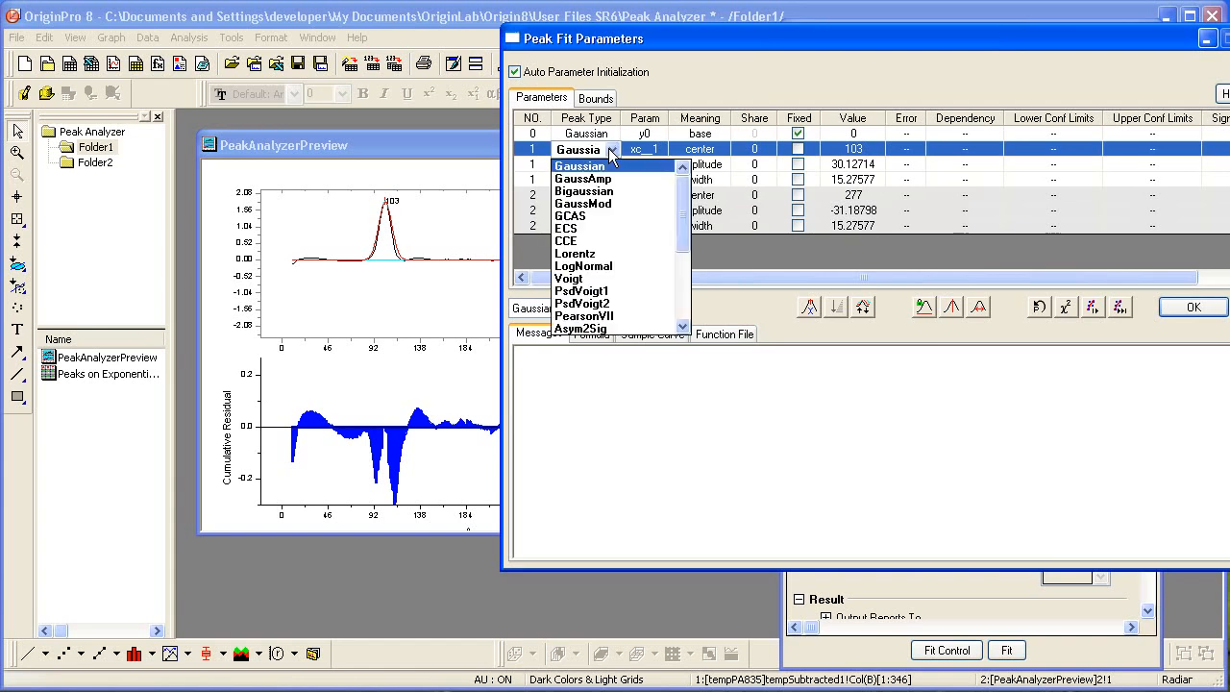
left_click(545, 251)
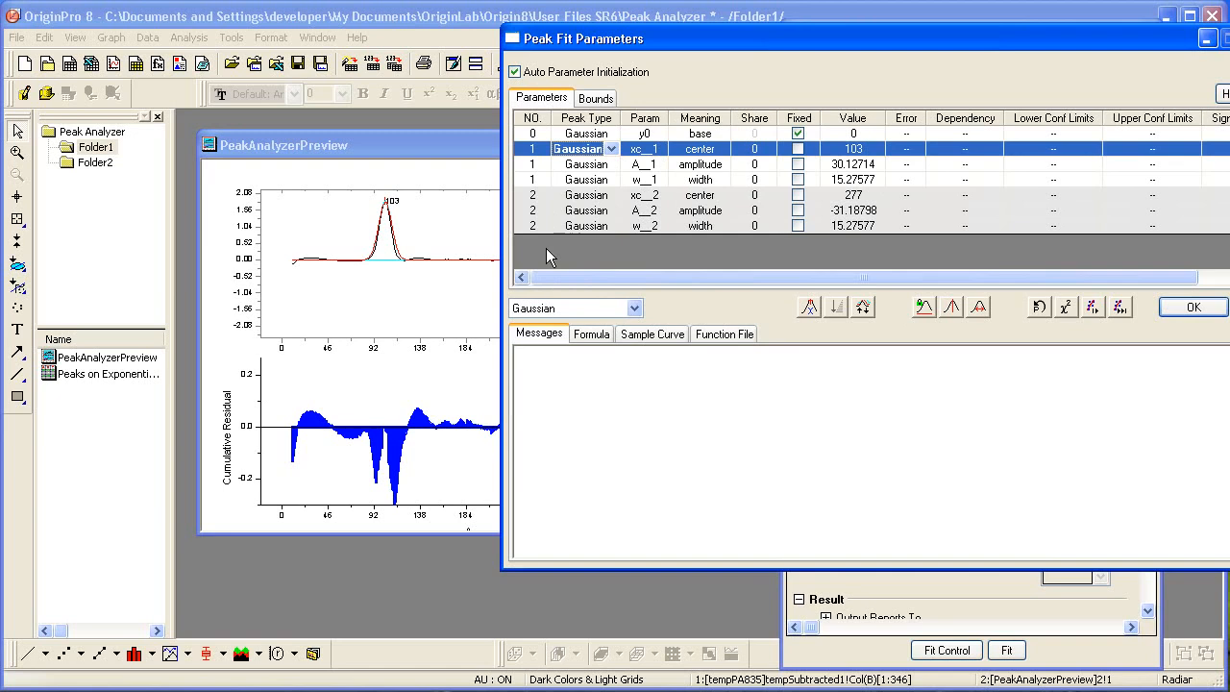
Fit until converged with all peak centers fixed, refit until converged with the centers released, and accept the parameters.
left_click(953, 310)
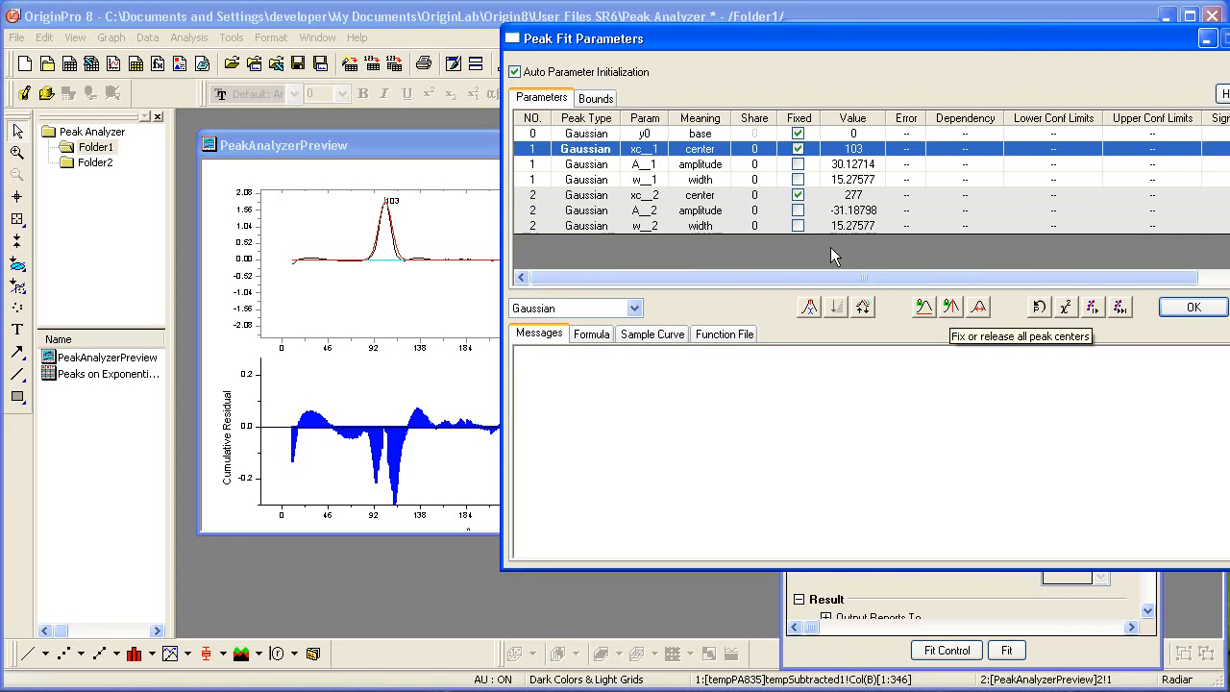
left_click(1120, 309)
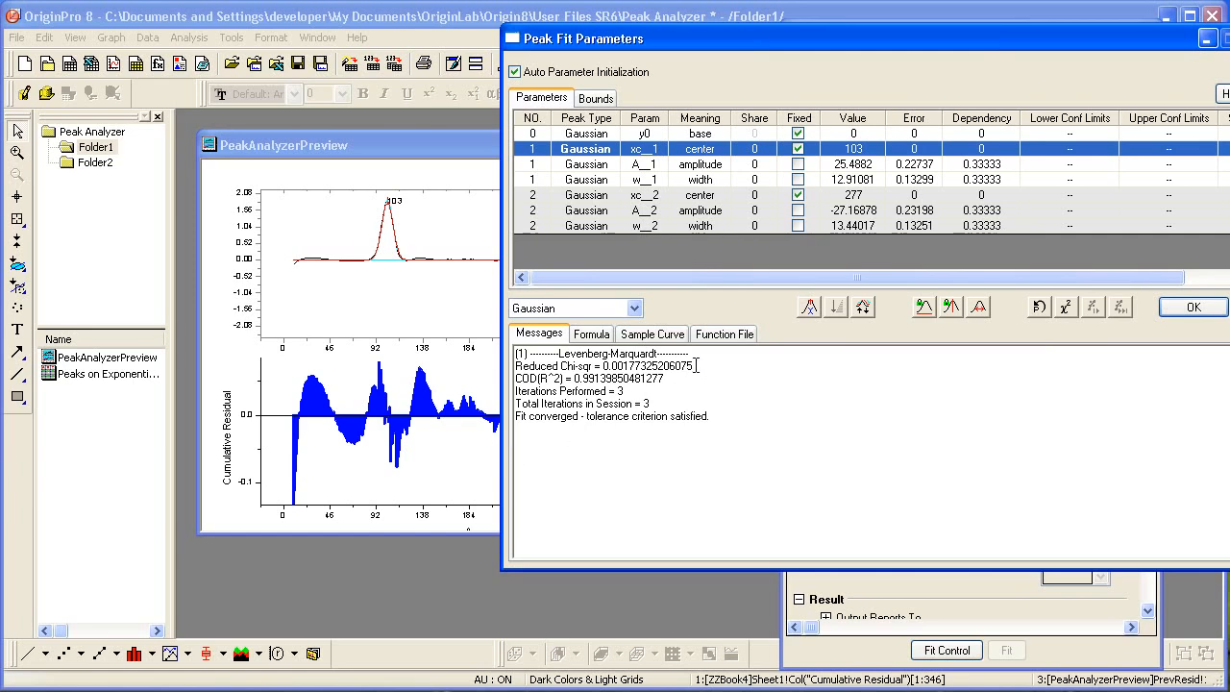
left_click(951, 308)
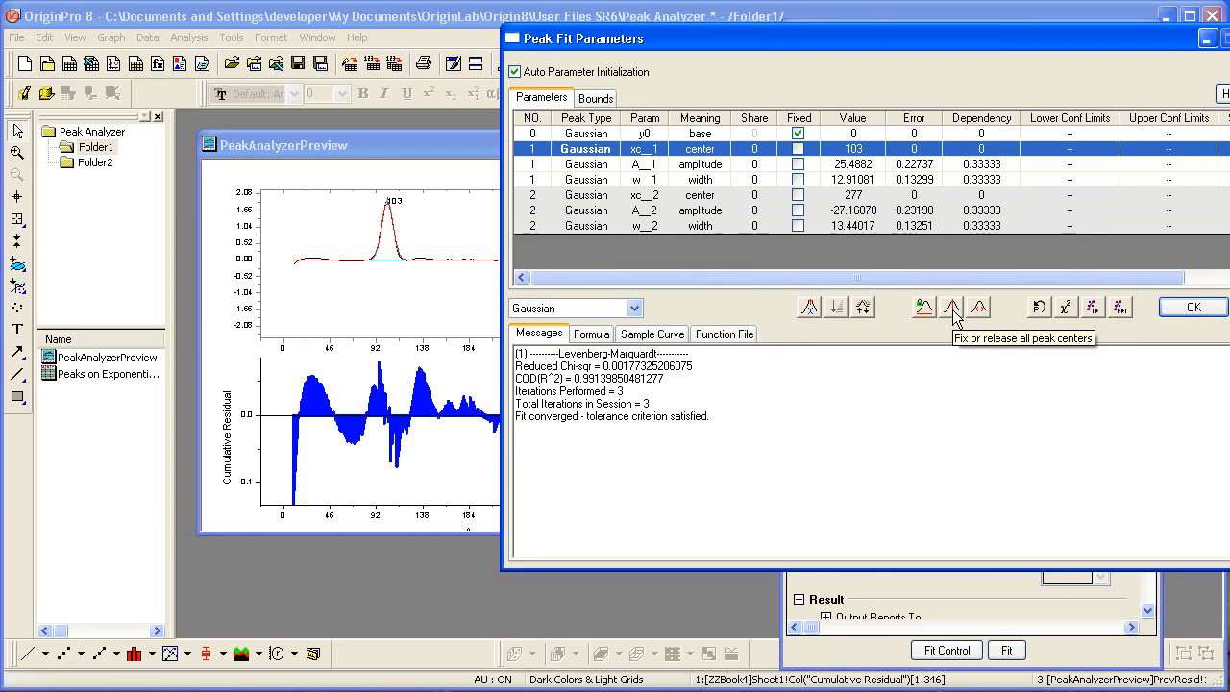
left_click(1119, 308)
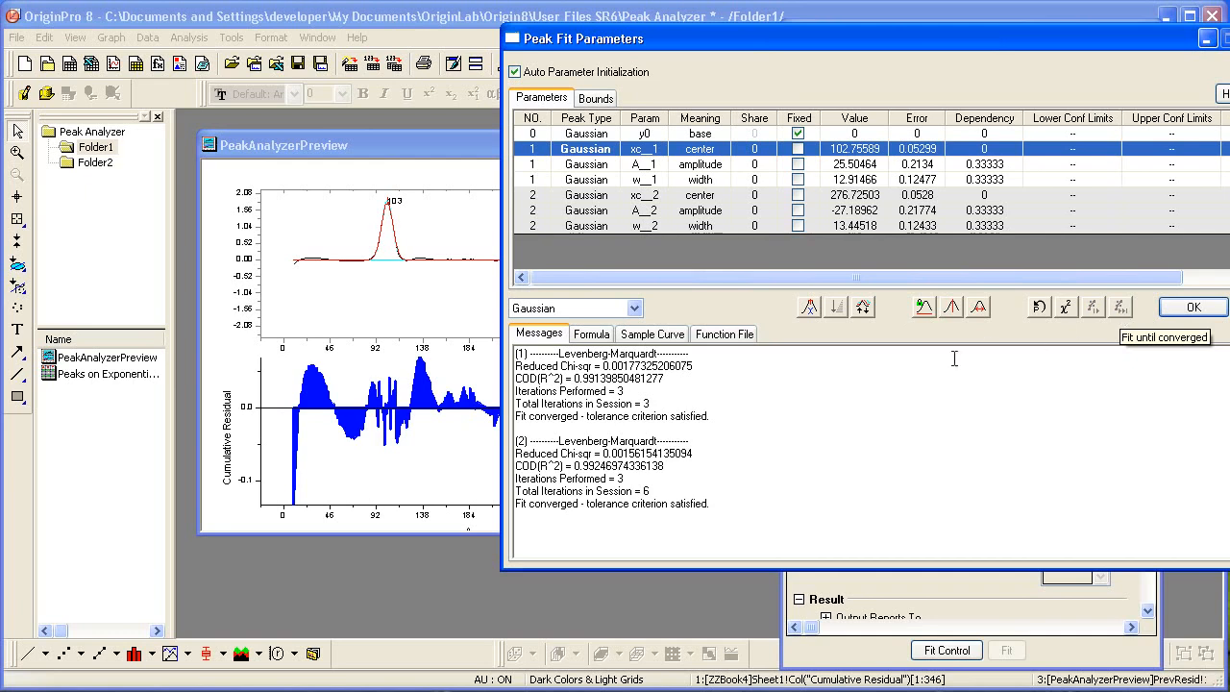
left_click(700, 451)
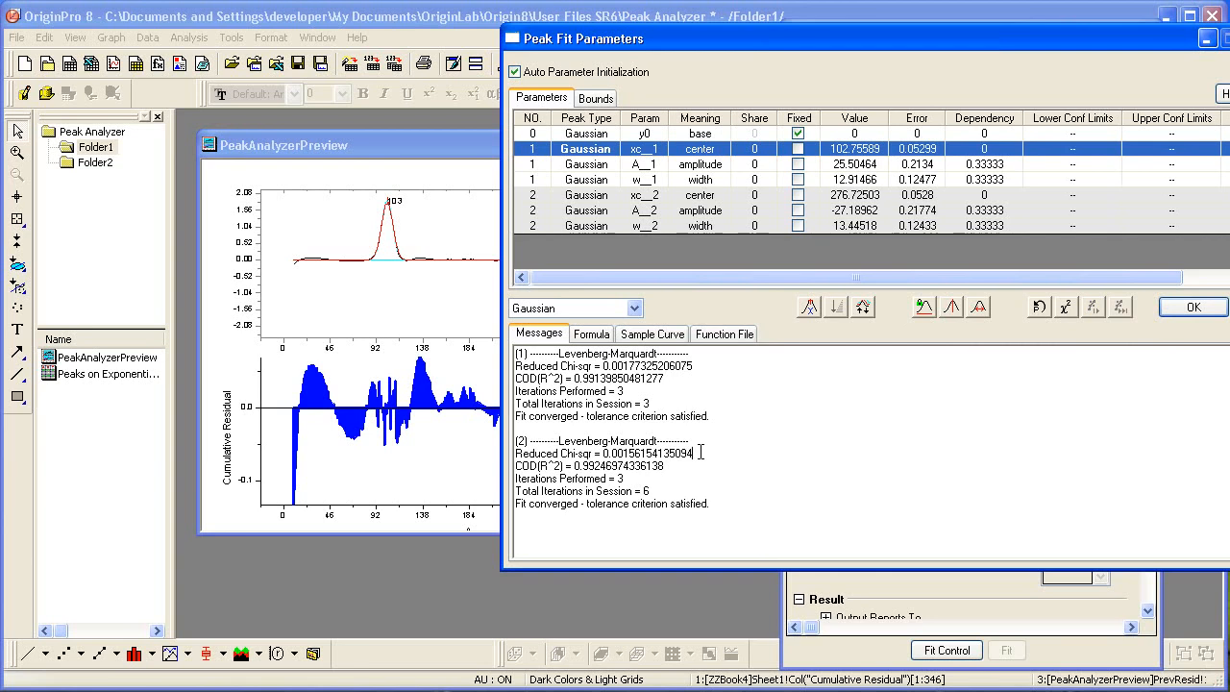
left_click(1191, 306)
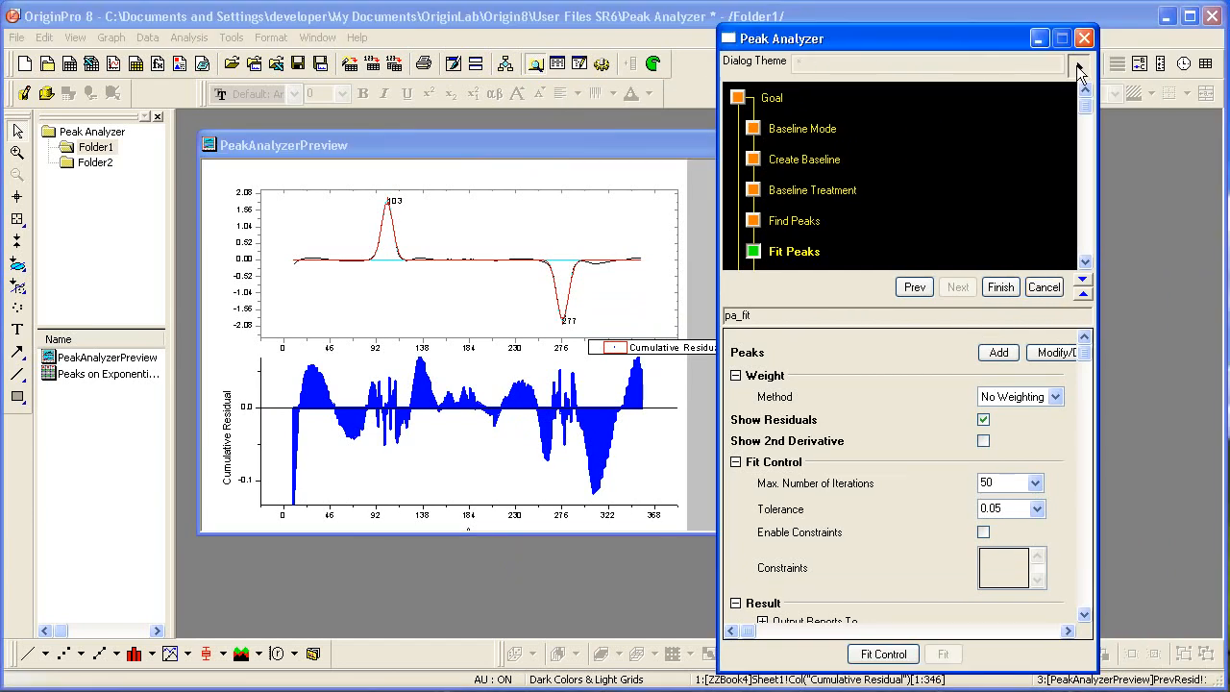
Save the Peak Analyzer settings as a theme named "Exp Baseline Fit", keeping the default theme options.
left_click(1077, 68)
left_click(1134, 97)
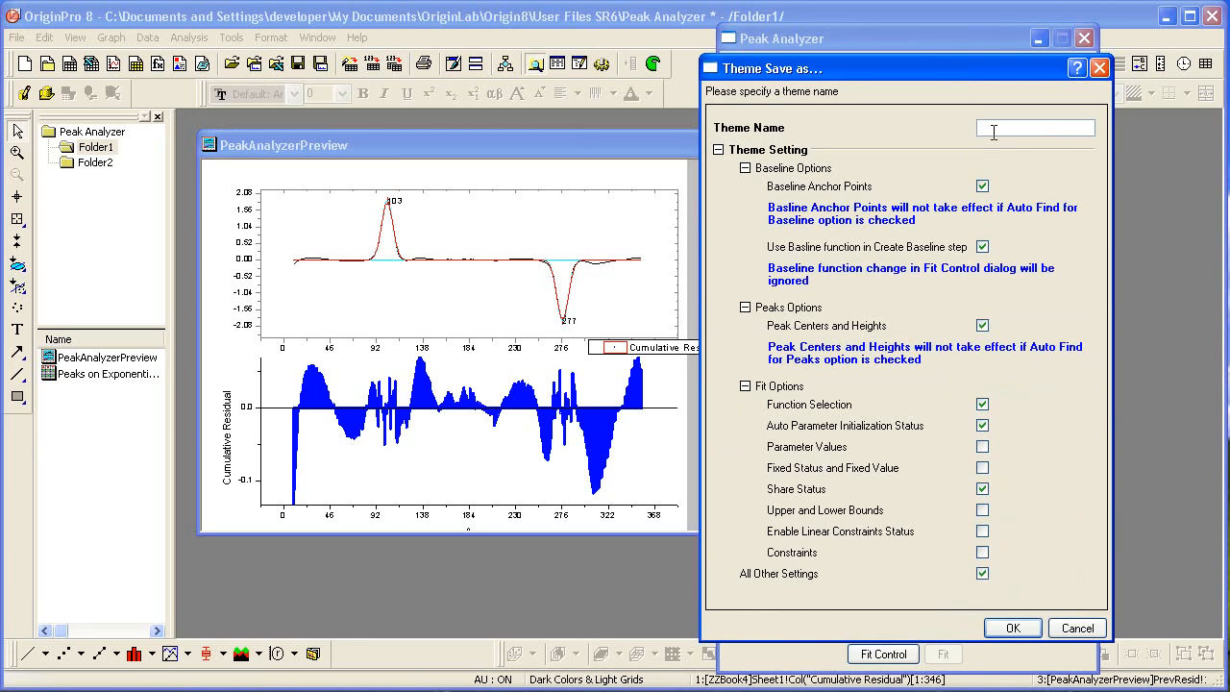
type("Exp Baseline Fit")
left_click(1030, 627)
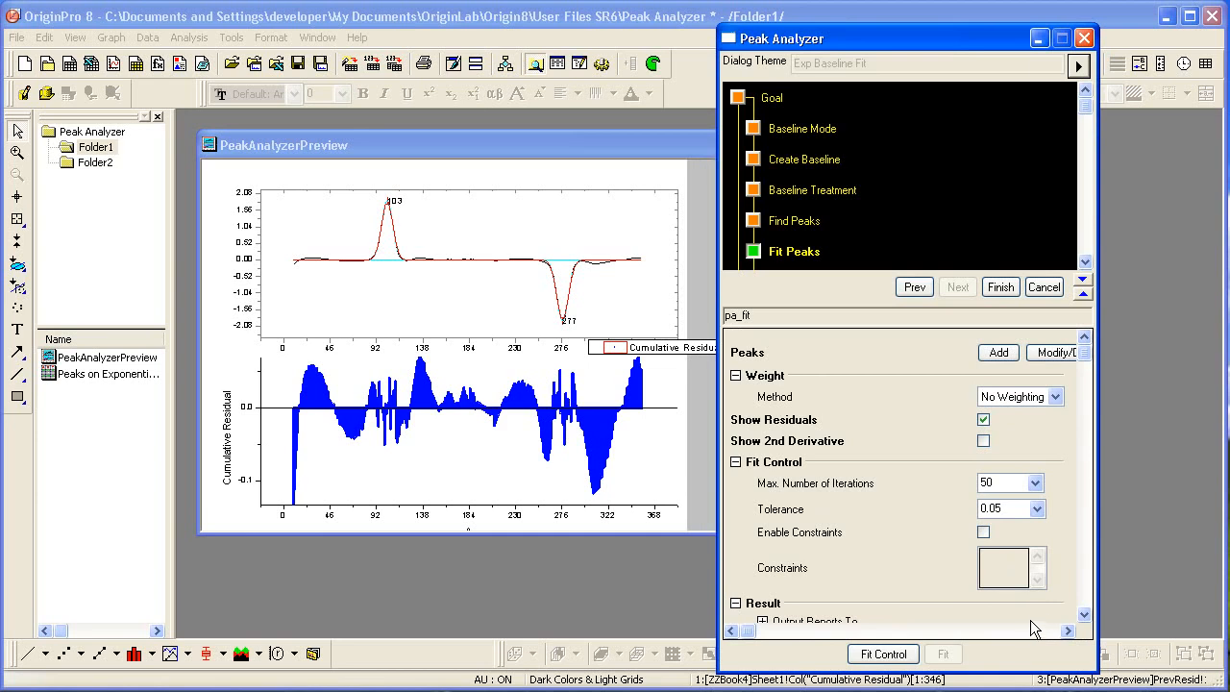
Finish the peak analysis and view the resulting report in a maximized window, including the PeakProperties1 sheet.
left_click(1001, 288)
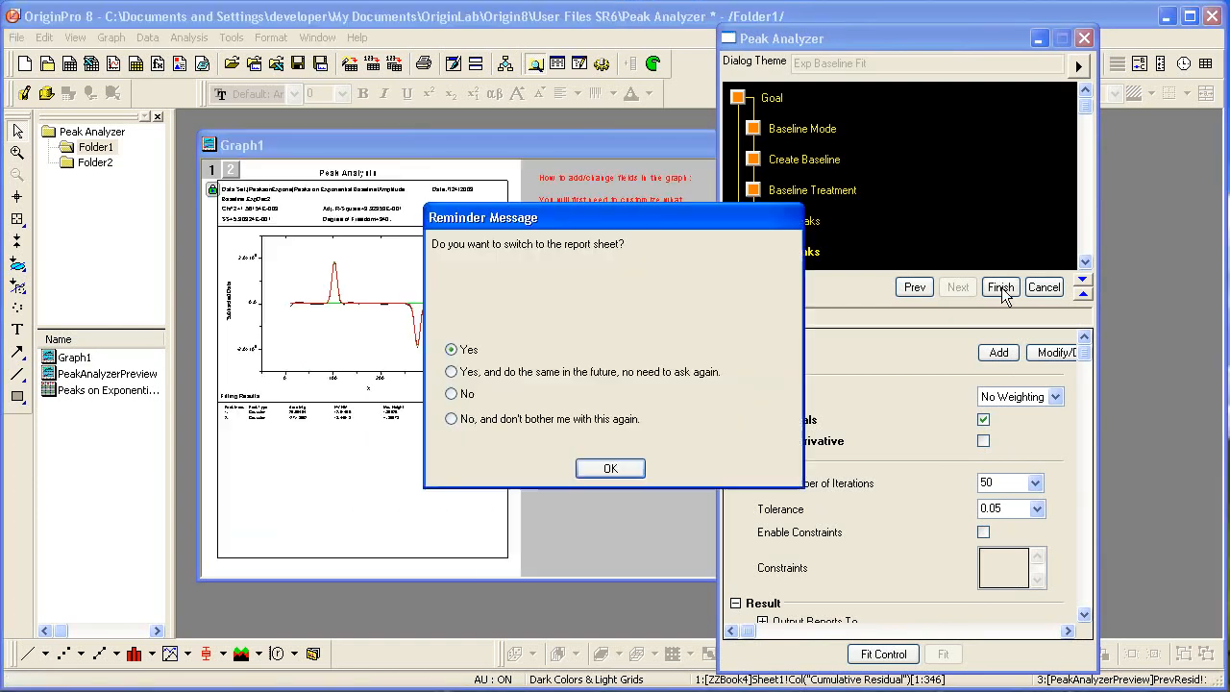
left_click(627, 472)
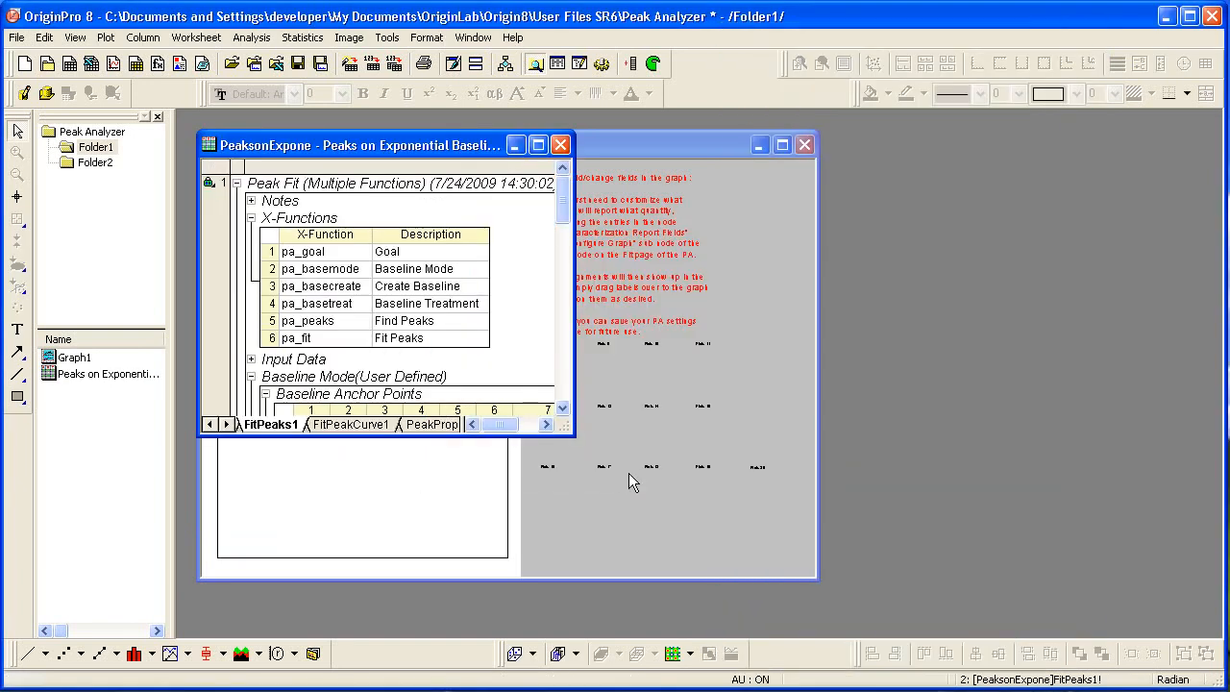
left_click(538, 144)
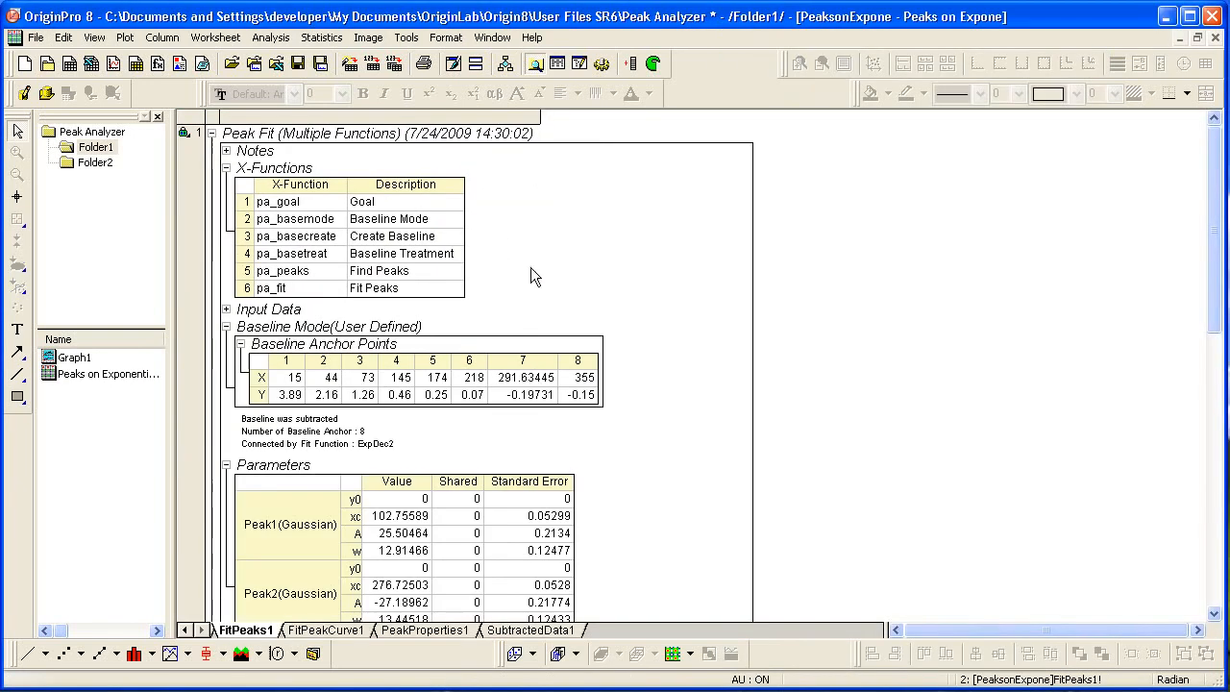
left_click(459, 633)
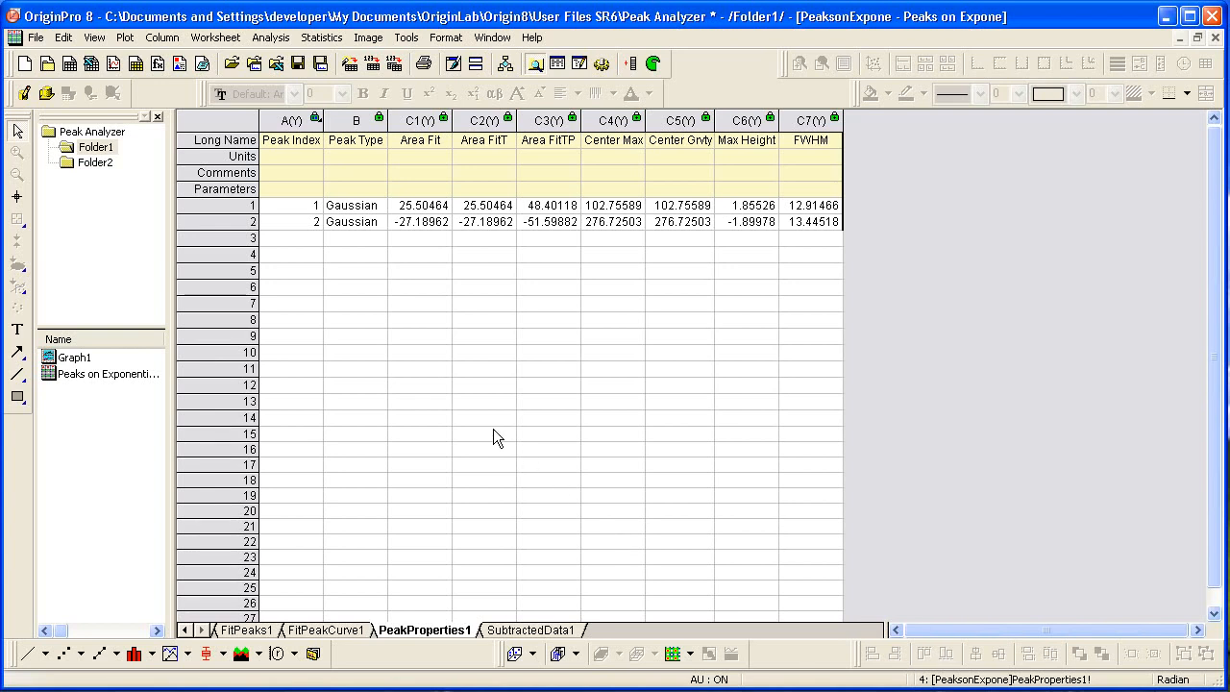
Run the Peak Analyzer with the saved Exp Baseline Fit theme on the Amplitude column of the Folder2 worksheet.
left_click(95, 163)
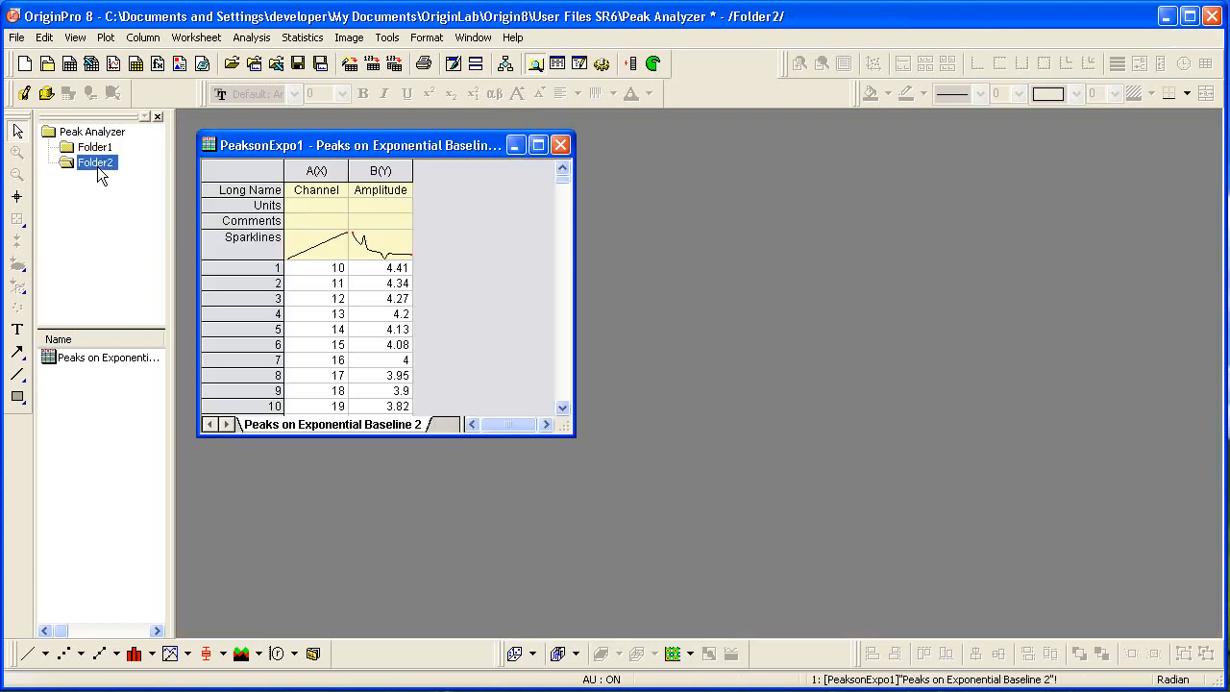
left_click(383, 172)
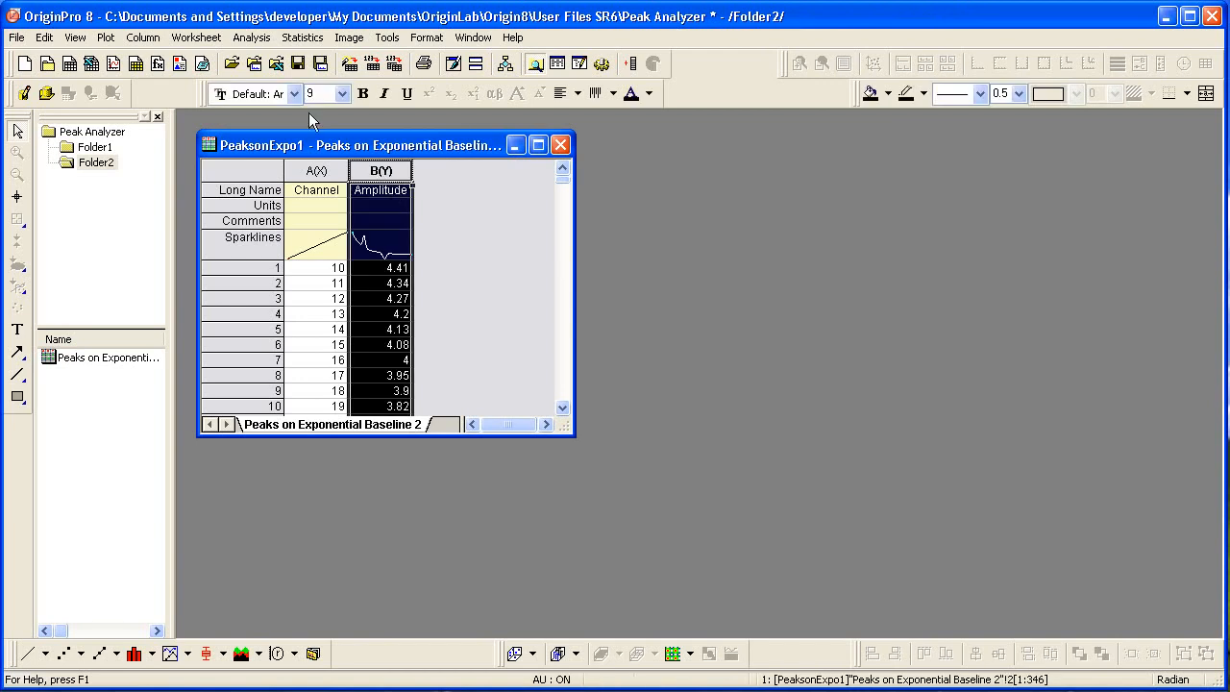
left_click(256, 38)
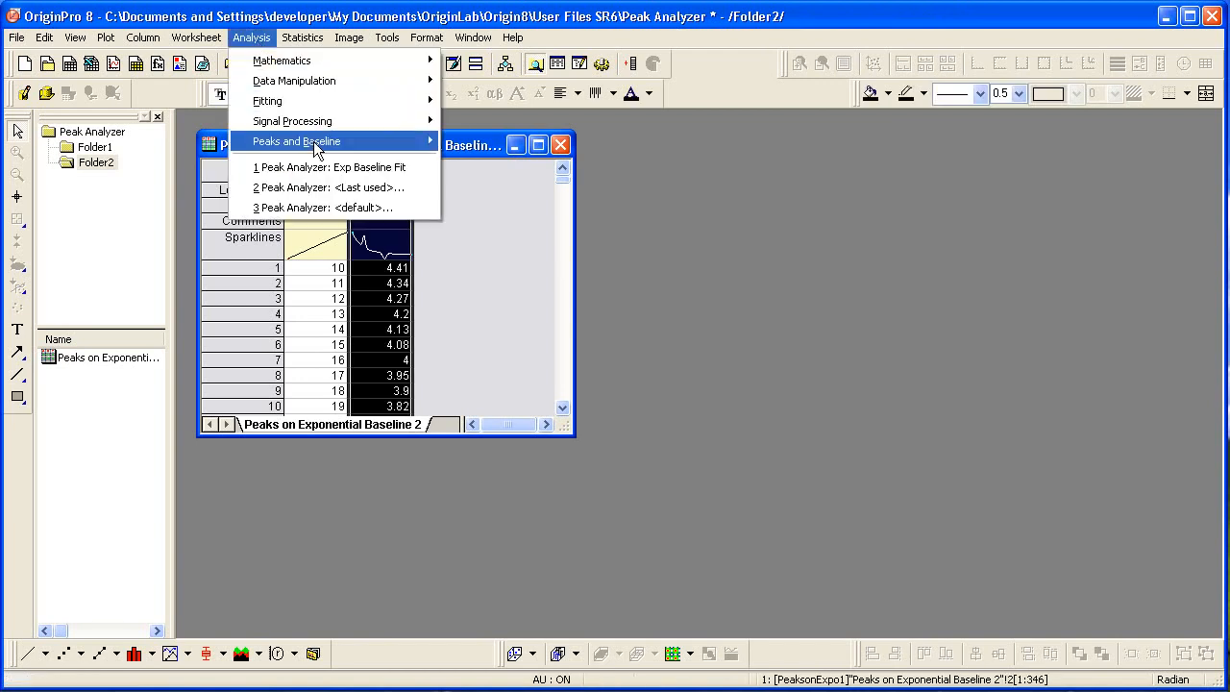
mouse_move(354, 145)
mouse_move(482, 192)
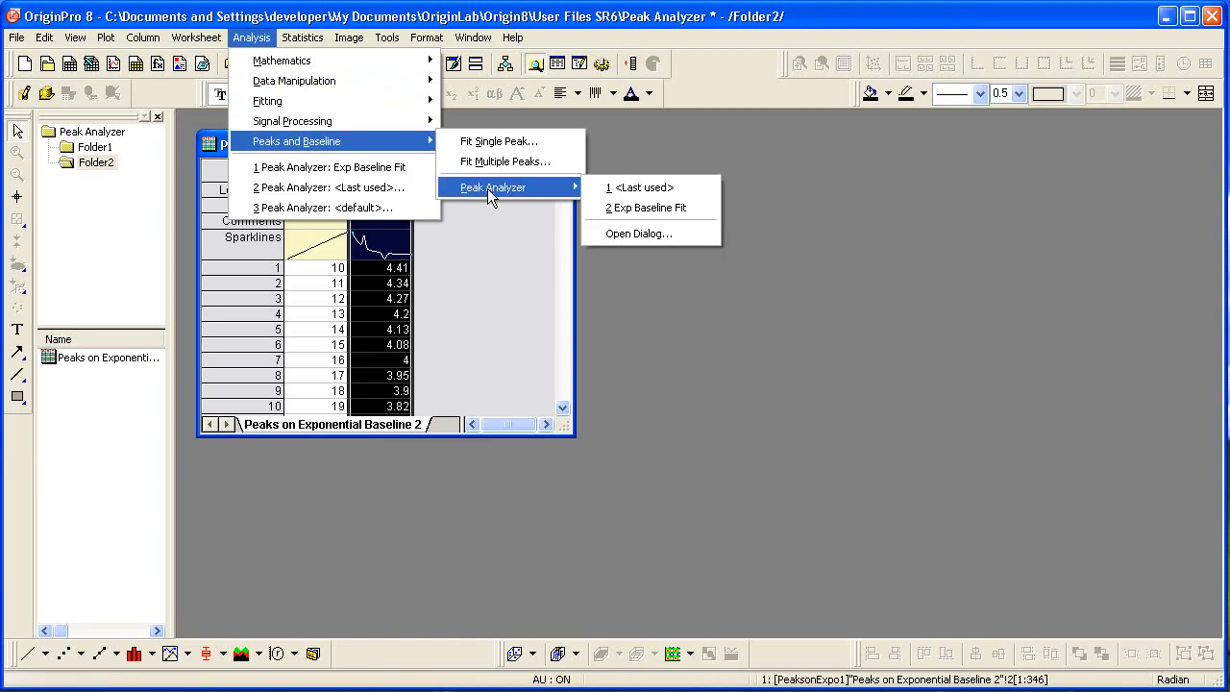
left_click(665, 209)
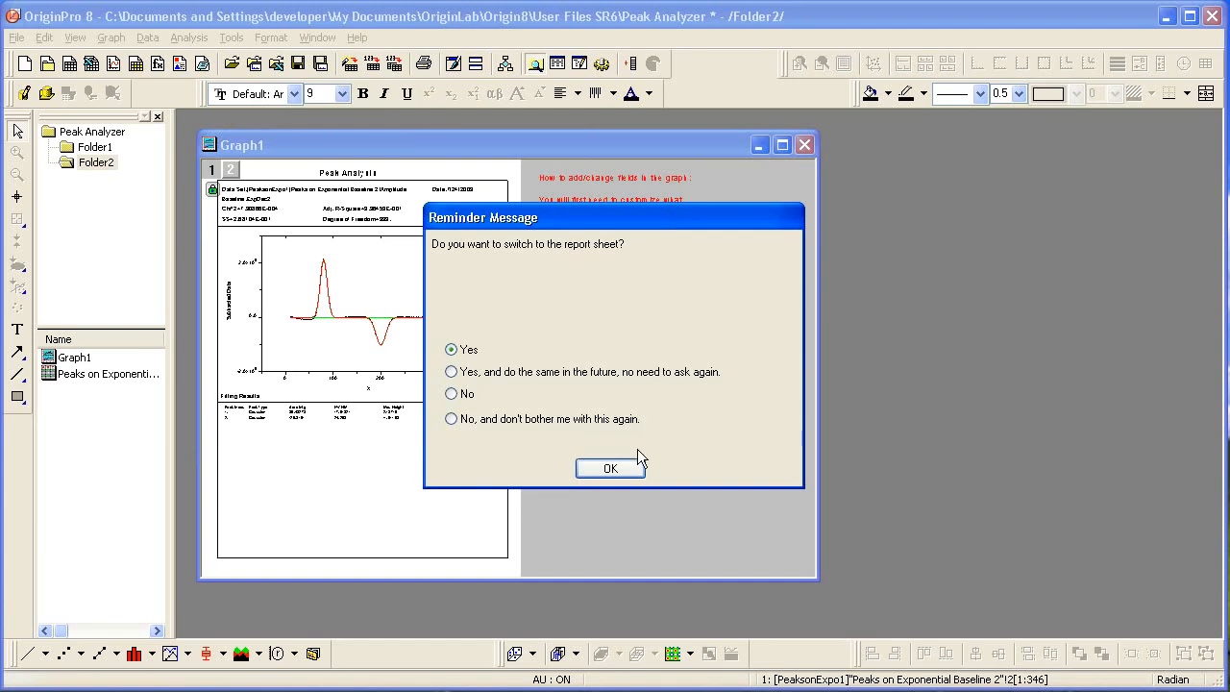
Accept switching to the report sheet, and bring the Graph1 peak analysis report forward in a maximized window.
left_click(621, 471)
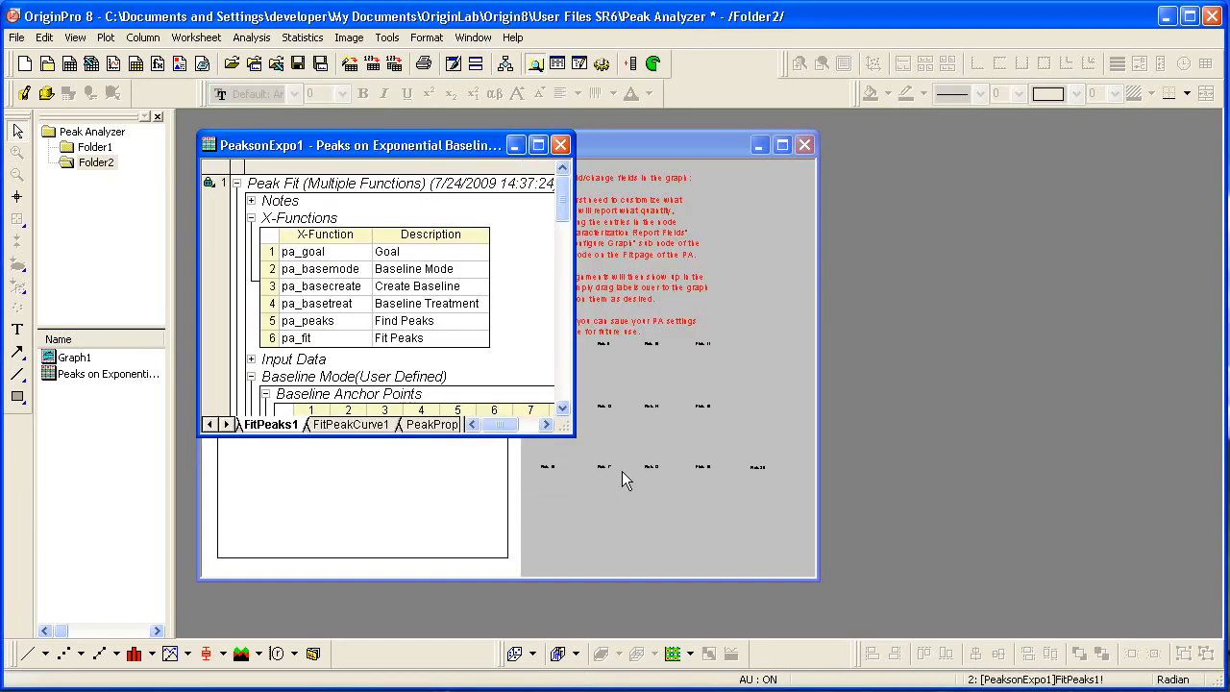
left_click(595, 150)
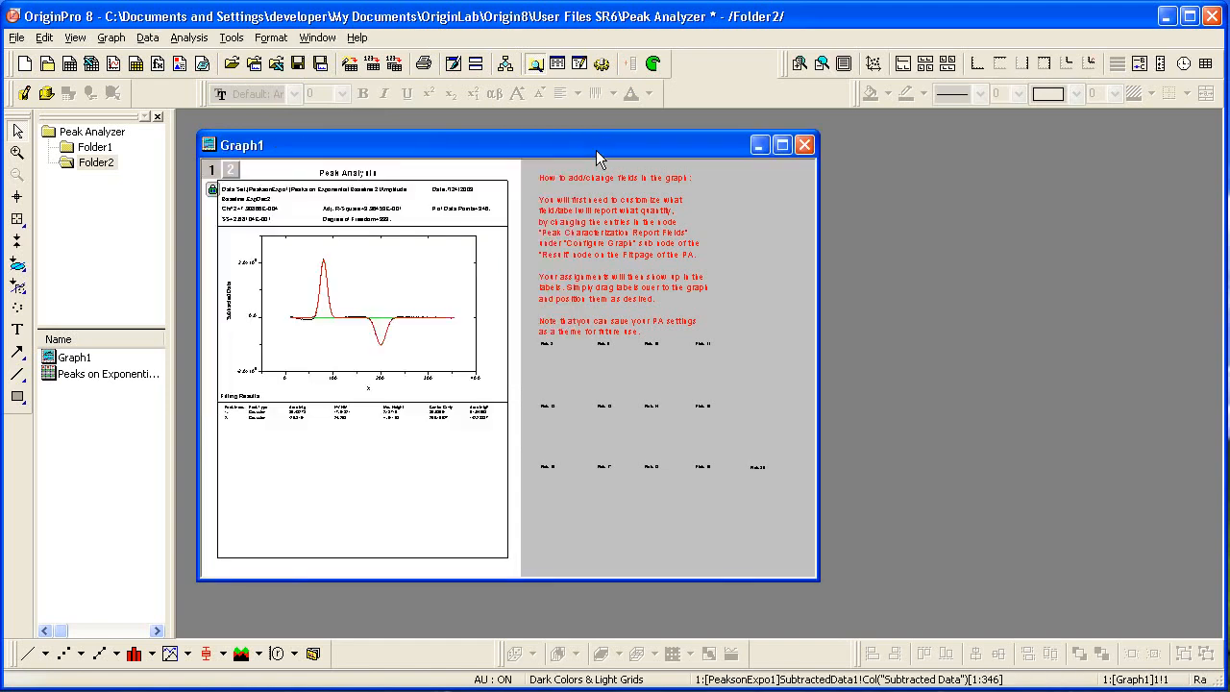
double_click(596, 149)
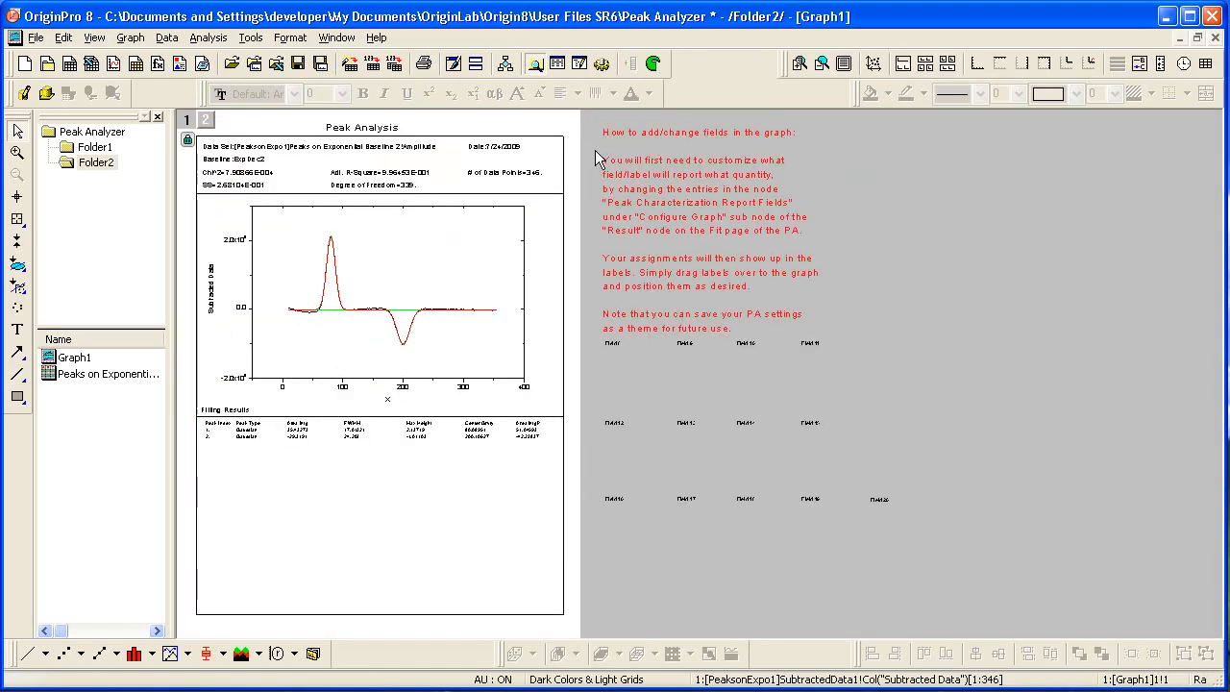